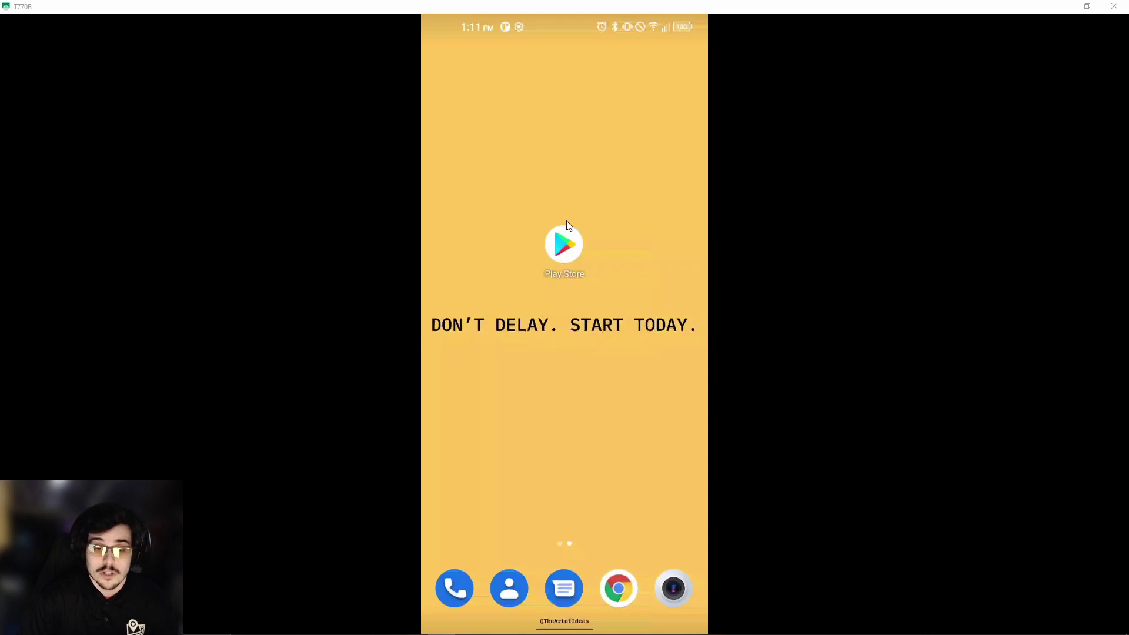
# Search the Play Store for 'driver logic' and install the DriverLogic app.
pyautogui.click(557, 238)
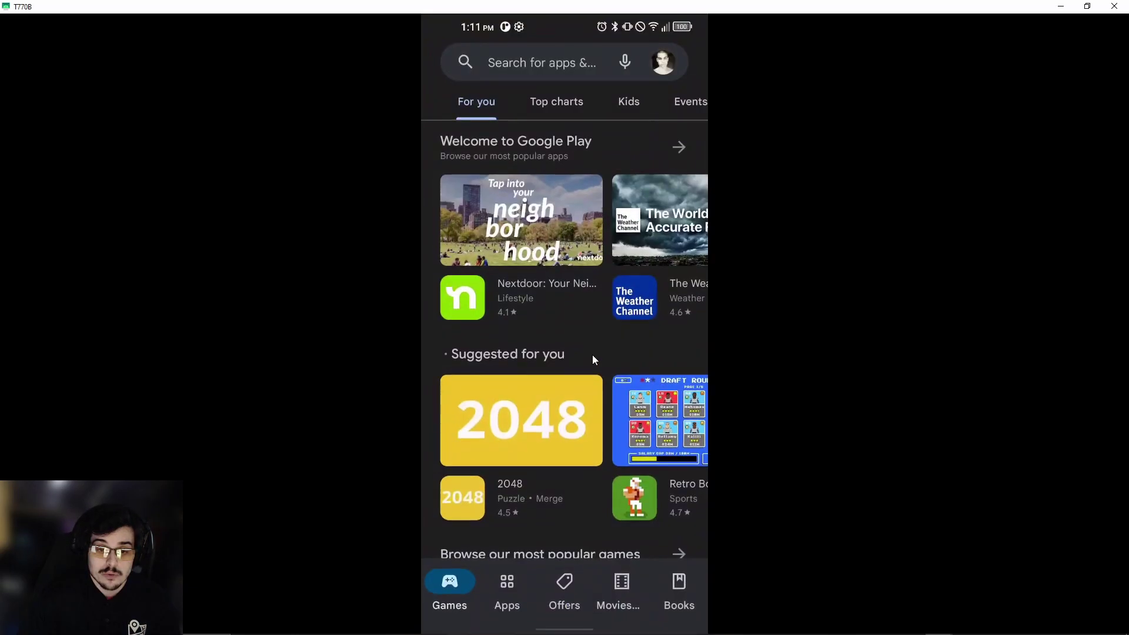
pyautogui.click(573, 63)
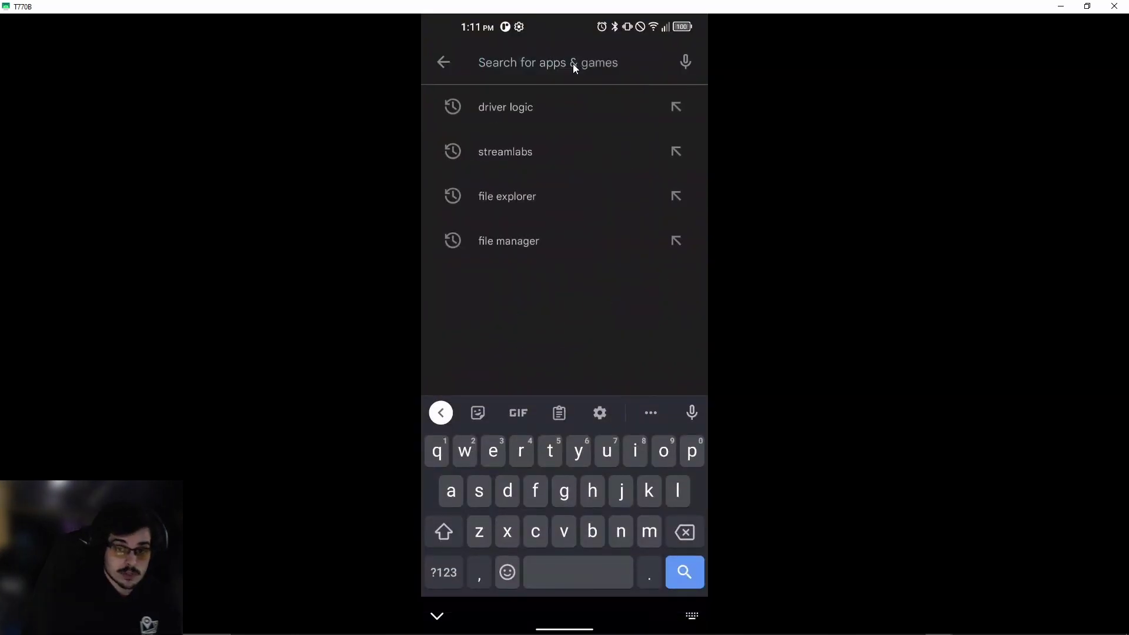
pyautogui.write('driver logic')
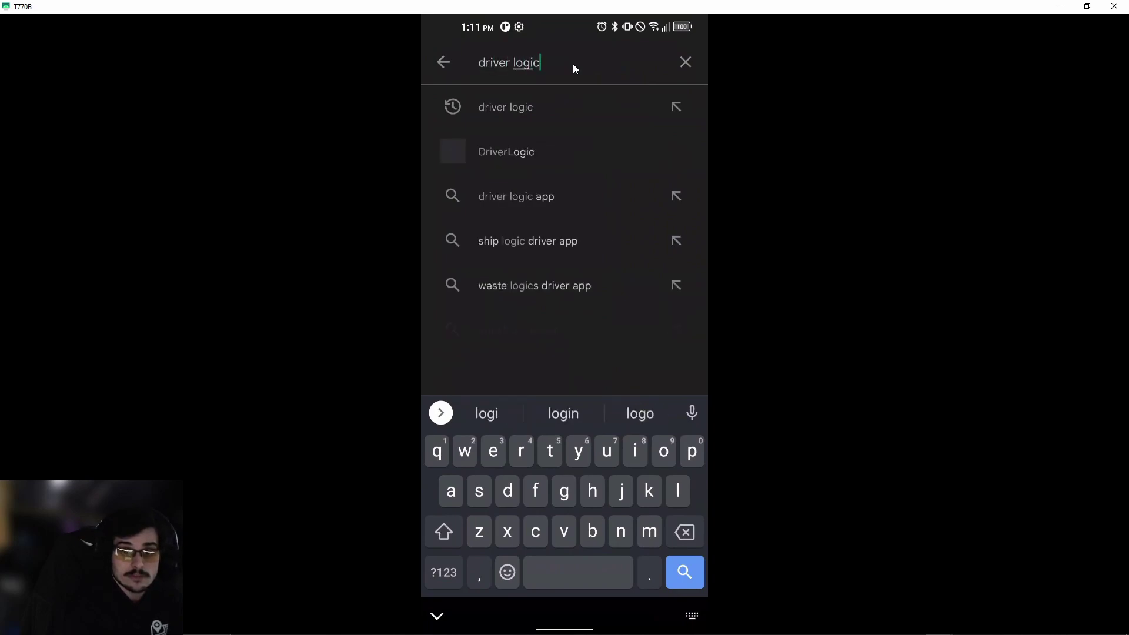
pyautogui.press('Return')
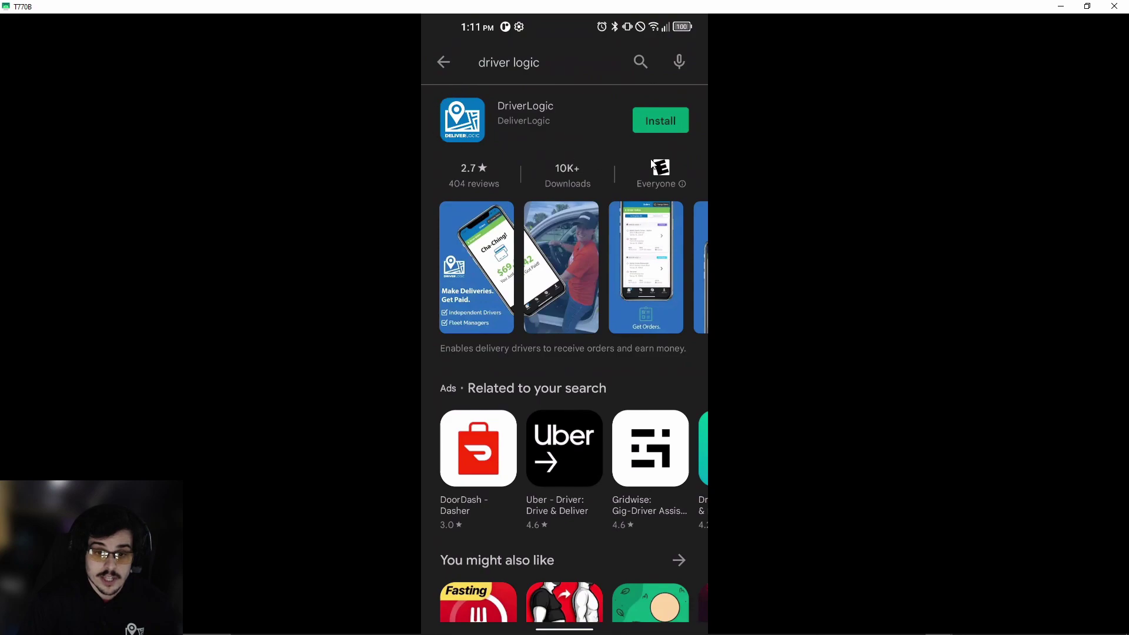
pyautogui.click(677, 118)
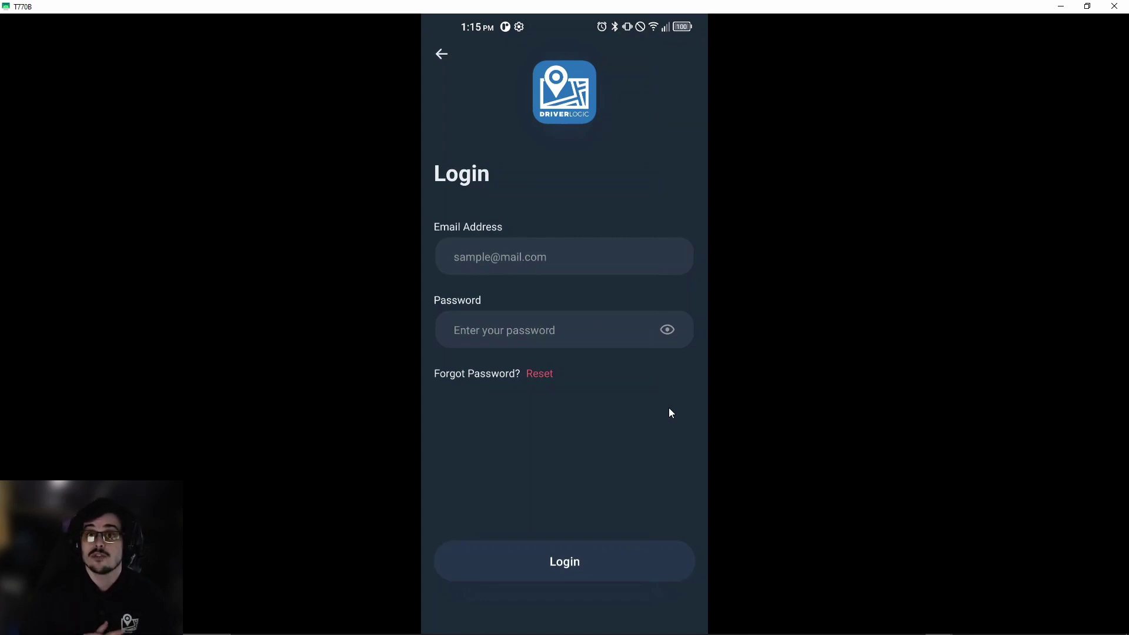
# Enter the driver's account e-mail address in the Email Address field.
pyautogui.click(552, 252)
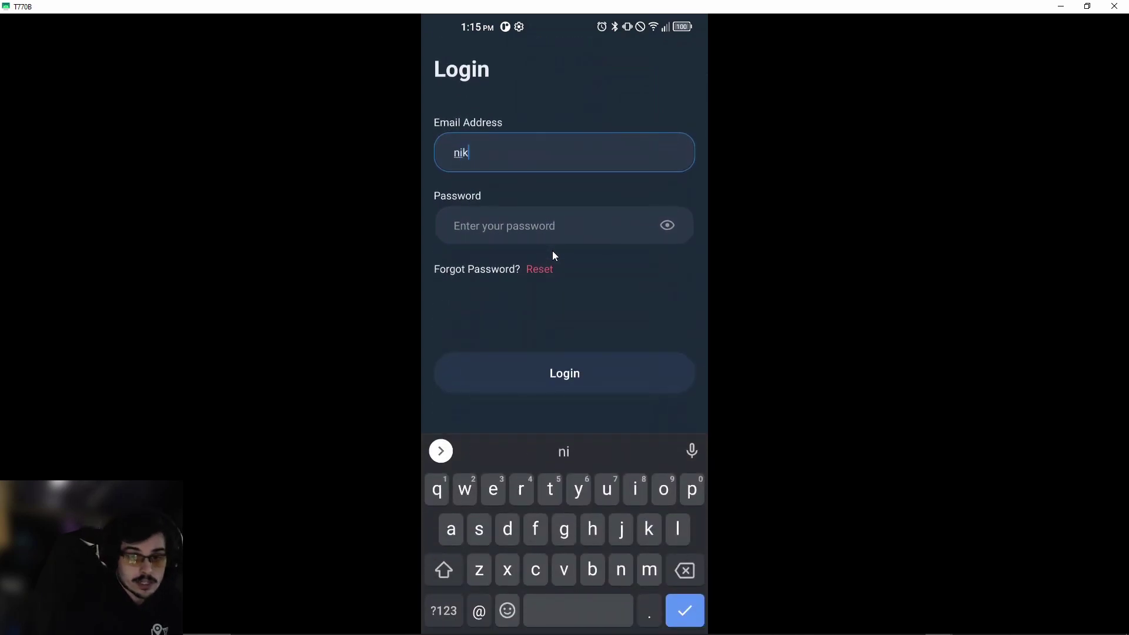
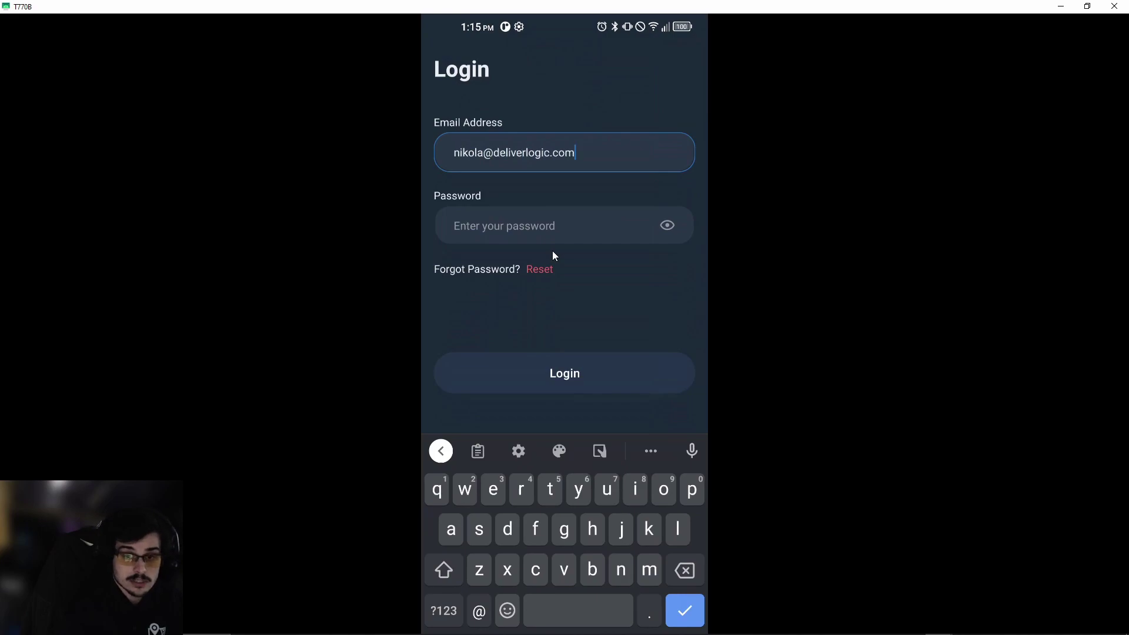
pyautogui.click(552, 251)
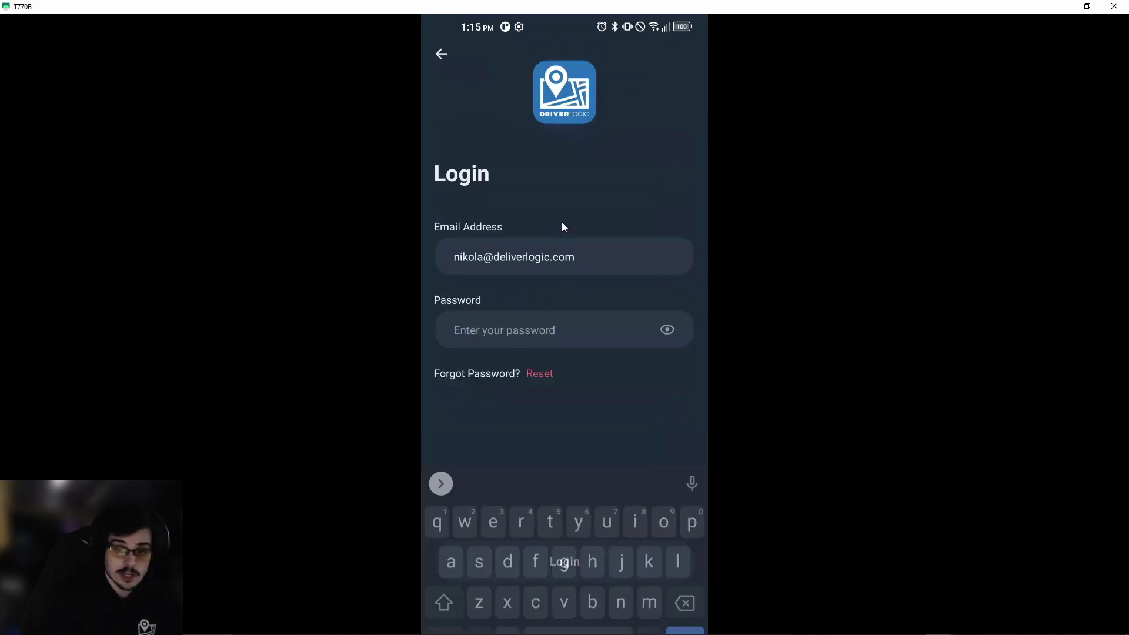
# Enter the account password, correcting a typo, and close the keyboard.
pyautogui.click(537, 349)
pyautogui.write('••••w')
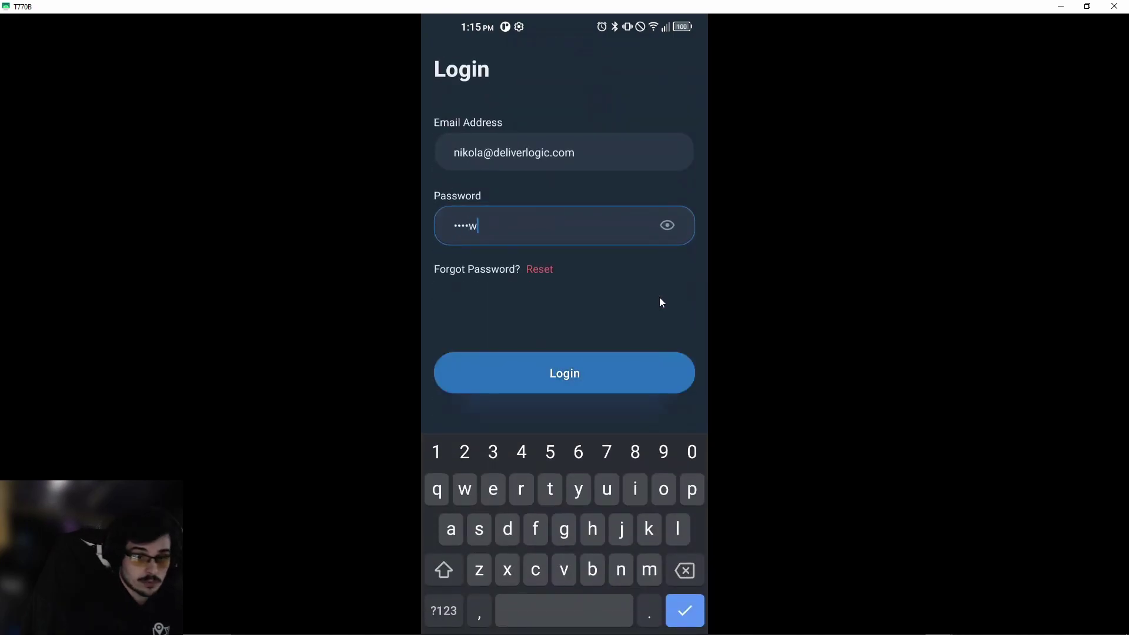
pyautogui.write('•••••')
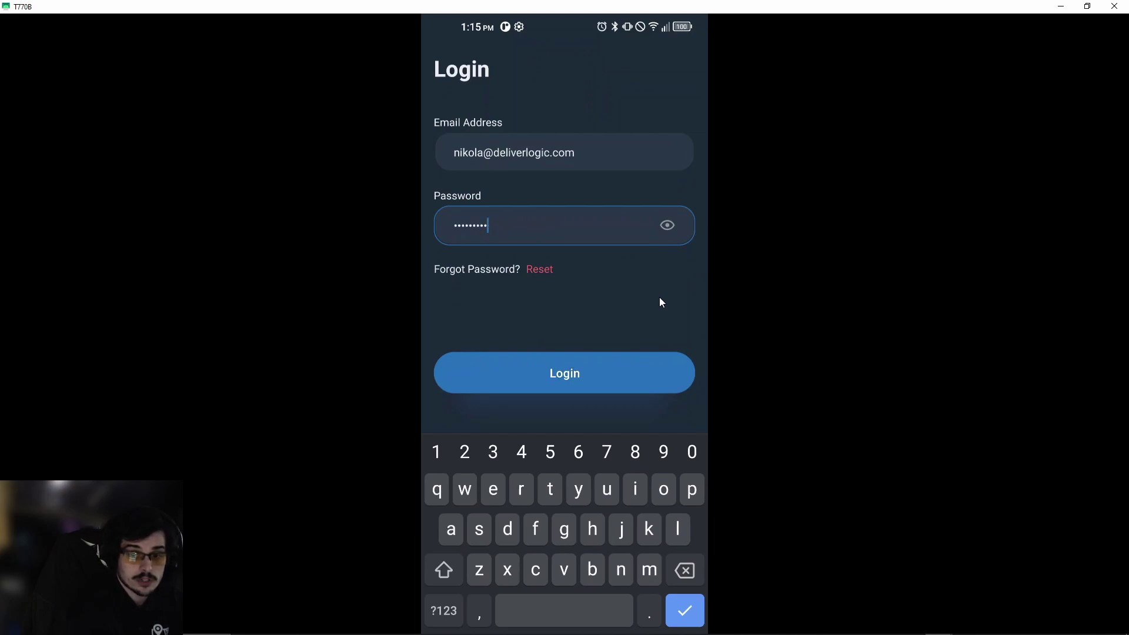
pyautogui.press('BackSpace')
pyautogui.press('BackSpace')
pyautogui.press('BackSpace')
pyautogui.press('BackSpace')
pyautogui.press('BackSpace')
pyautogui.press('BackSpace')
pyautogui.press('BackSpace')
pyautogui.press('BackSpace')
pyautogui.press('BackSpace')
pyautogui.press('BackSpace')
pyautogui.write('••••••r')
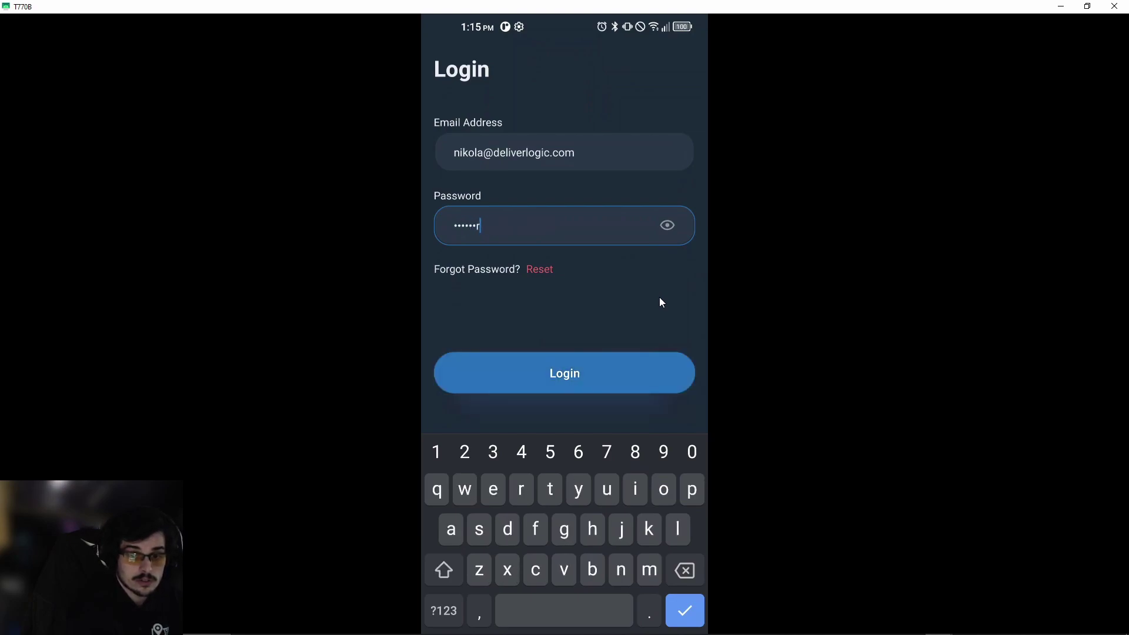
pyautogui.write('•••••')
pyautogui.press('Return')
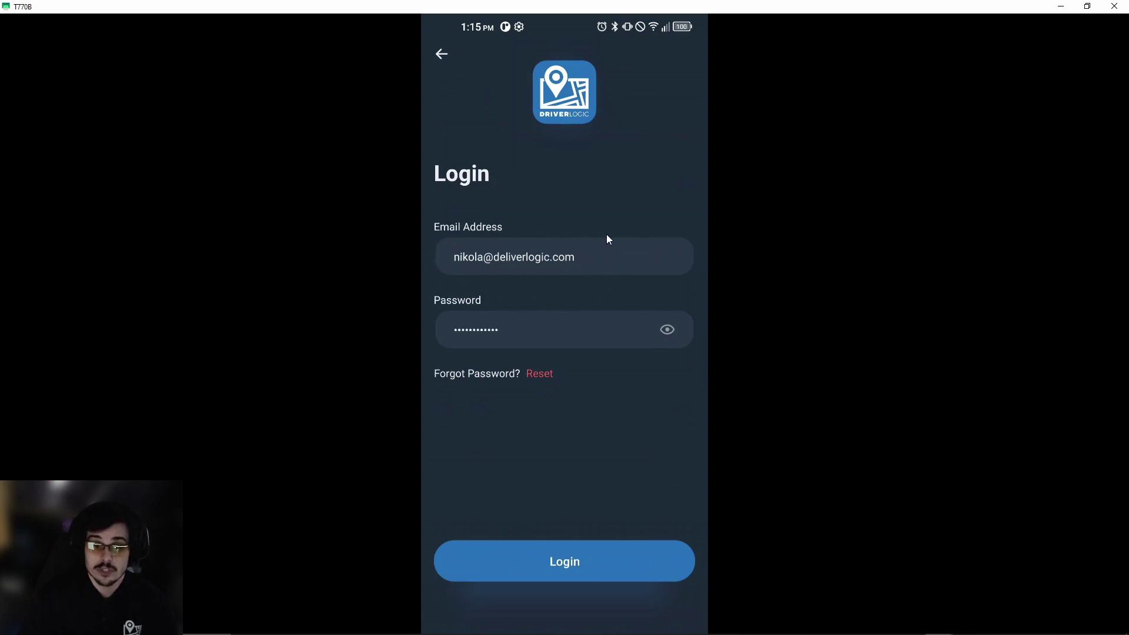
# Log in, acknowledge the precise-location notice, and allow location 'While using the app'.
pyautogui.click(596, 559)
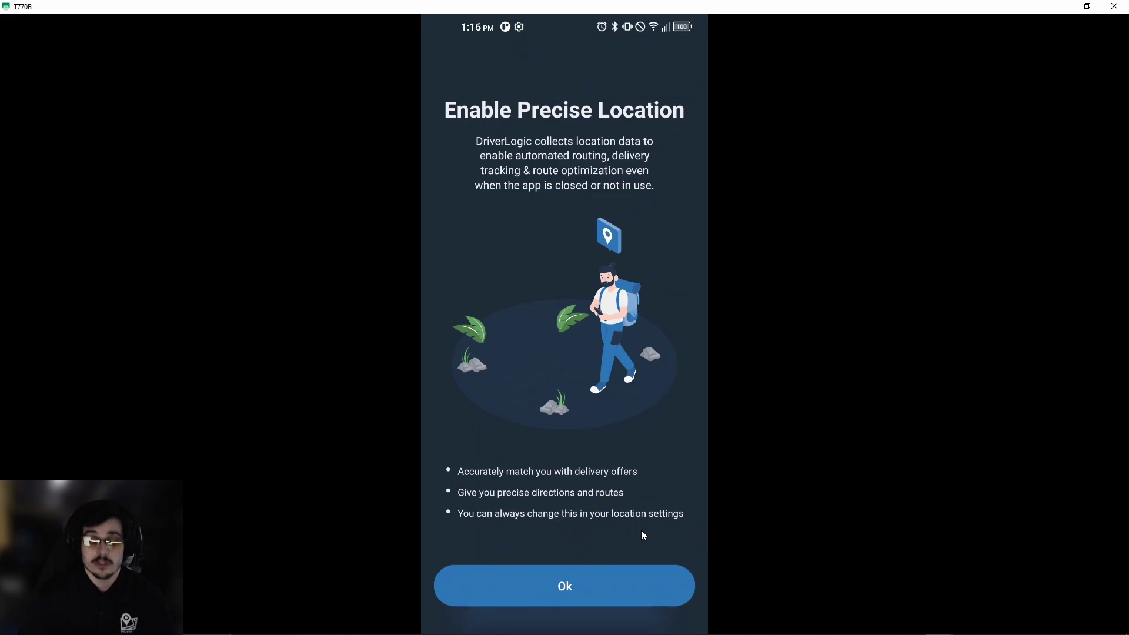
pyautogui.click(608, 575)
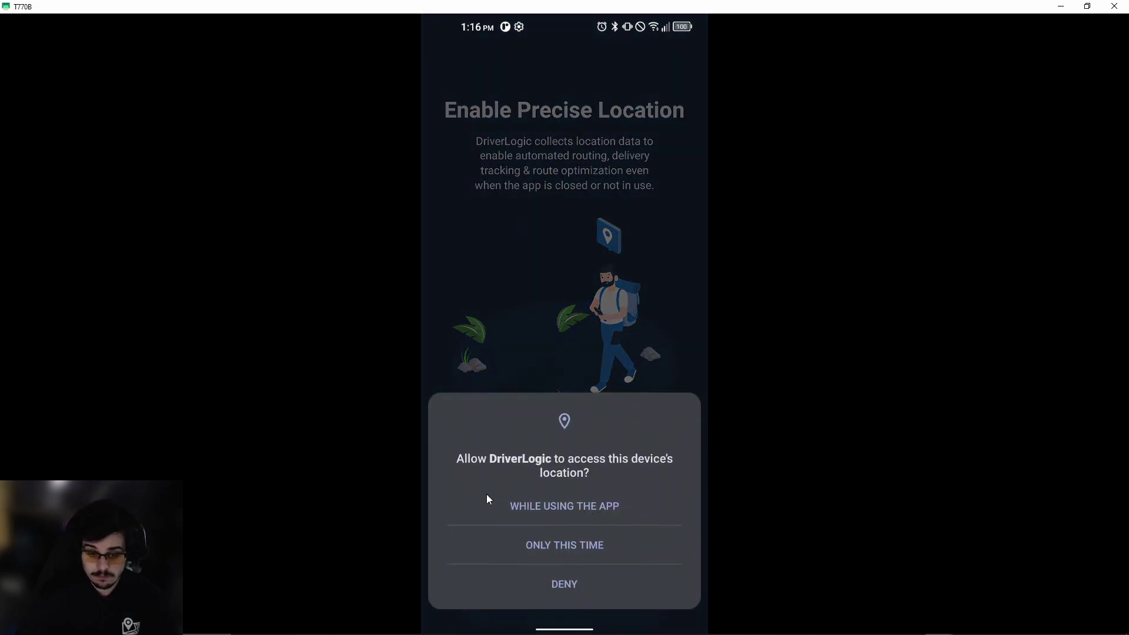
pyautogui.click(548, 507)
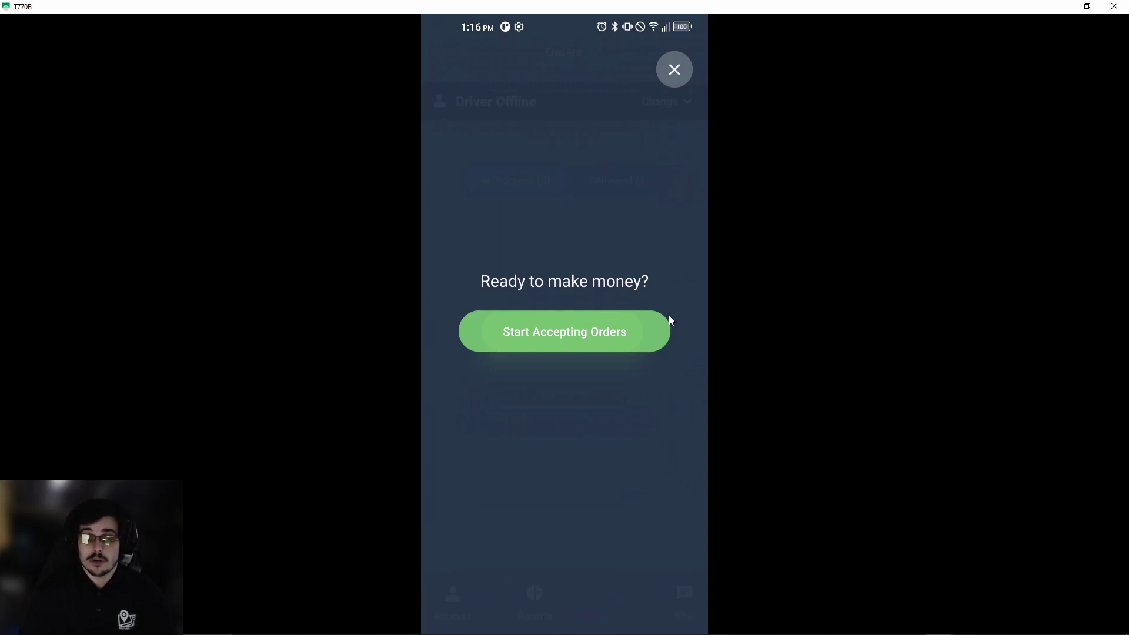
# Start accepting orders, then switch the driver status to a 5 Minute Break.
pyautogui.click(620, 337)
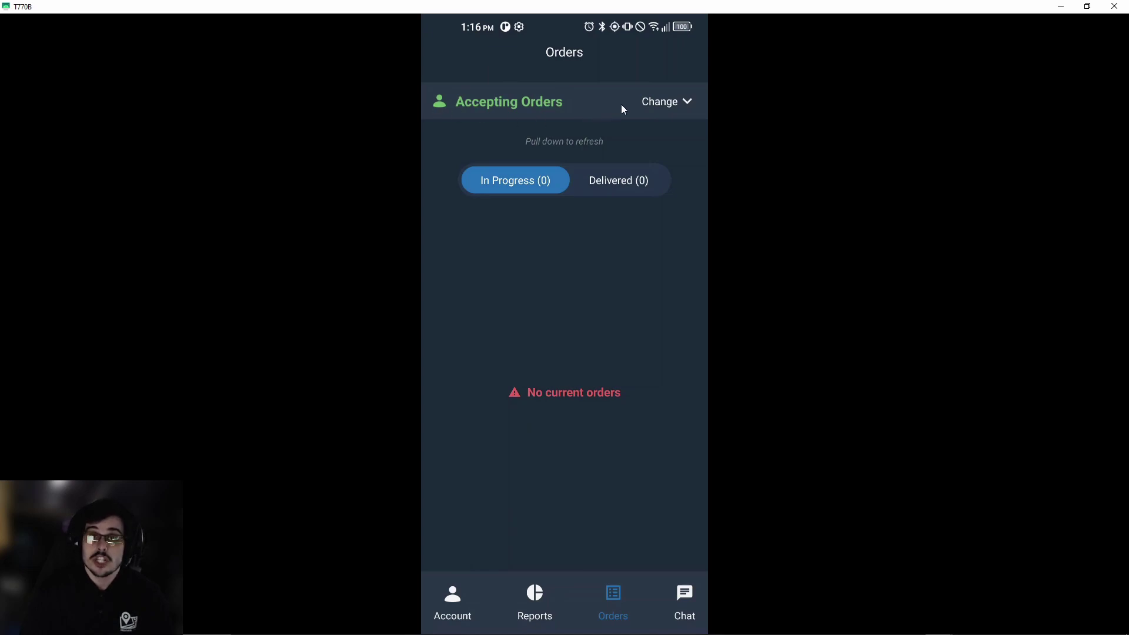
pyautogui.click(665, 100)
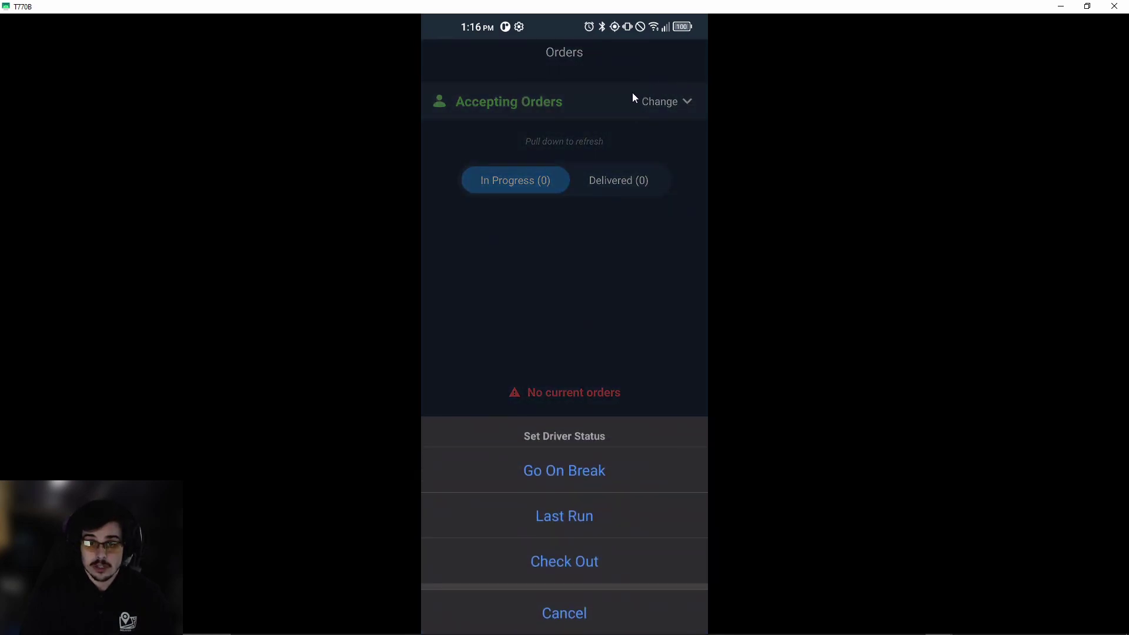
pyautogui.click(609, 473)
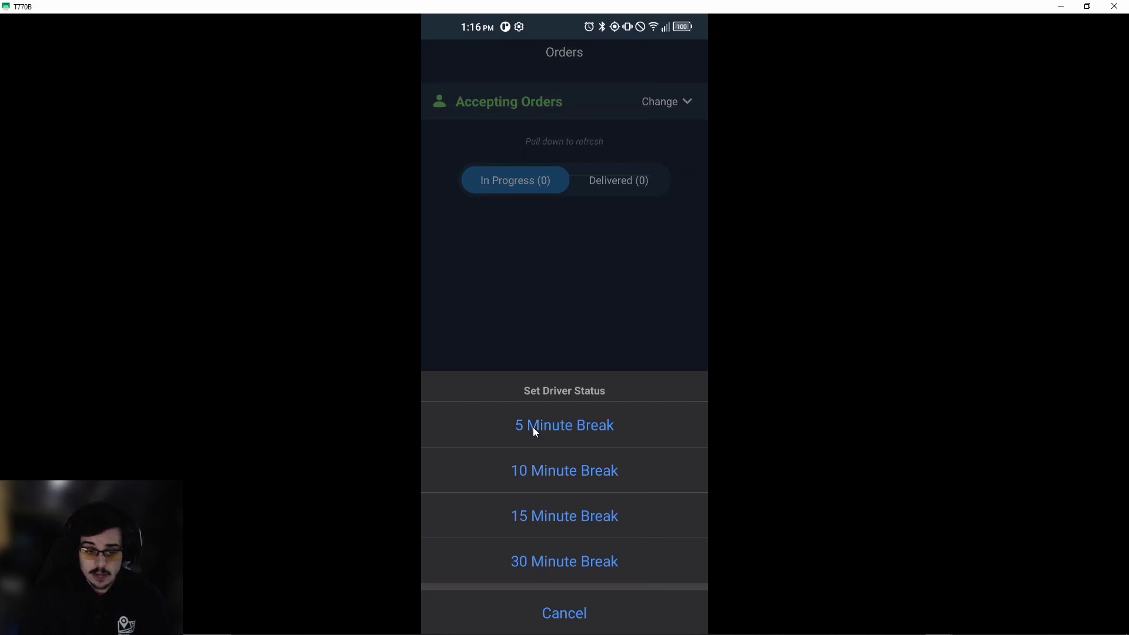
pyautogui.click(615, 424)
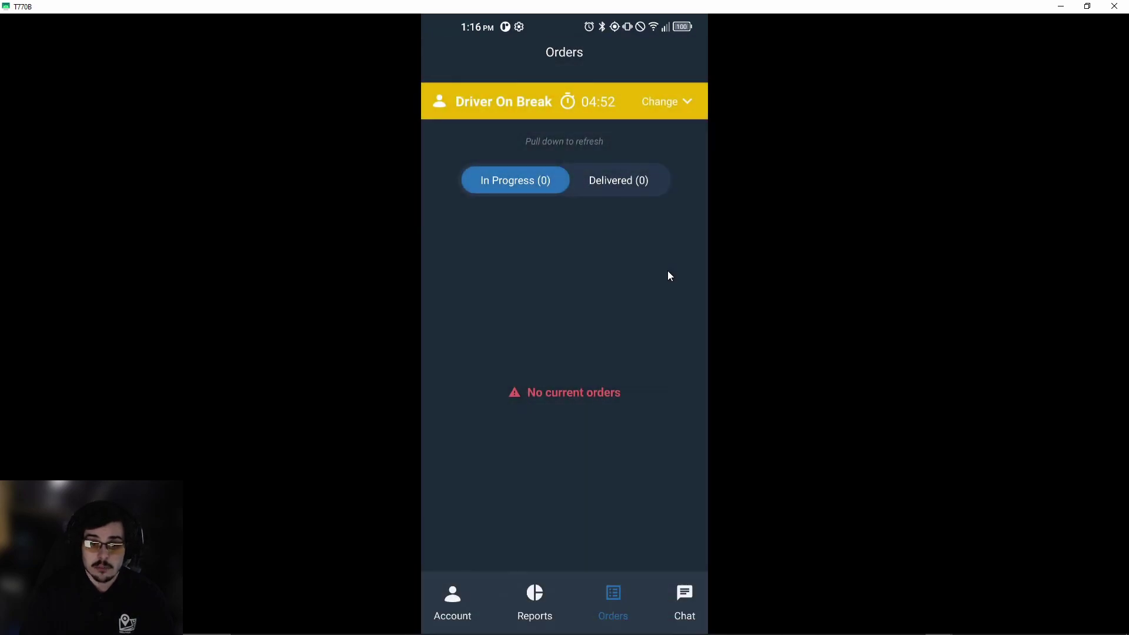
# Cycle the driver status through Last Run, Check In, Check Out to offline, then Check In.
pyautogui.click(671, 106)
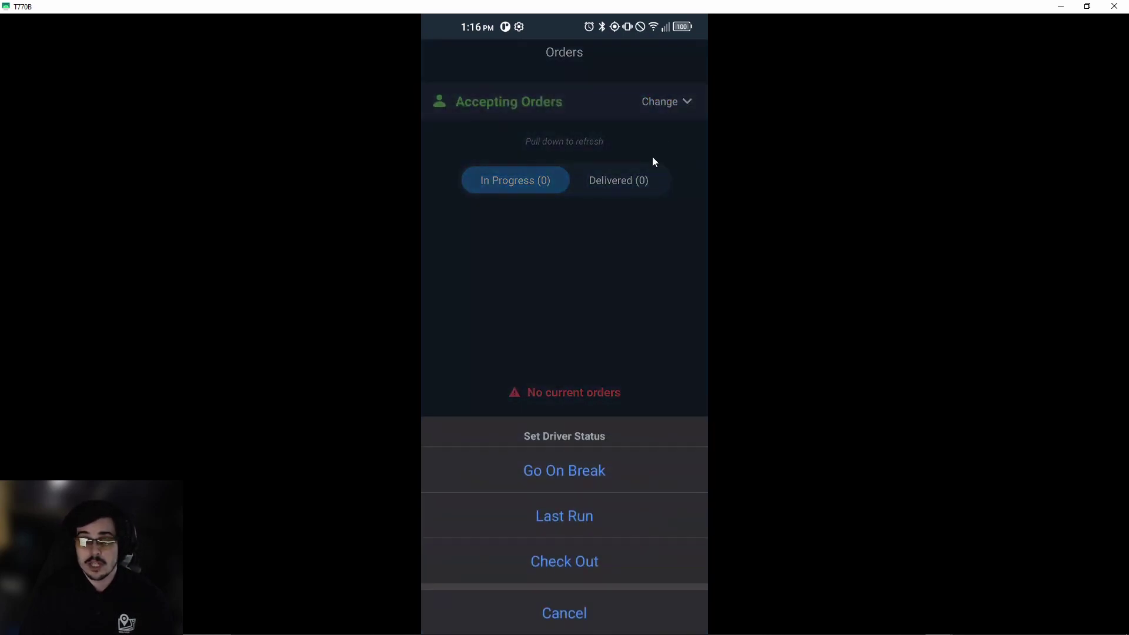
pyautogui.click(610, 515)
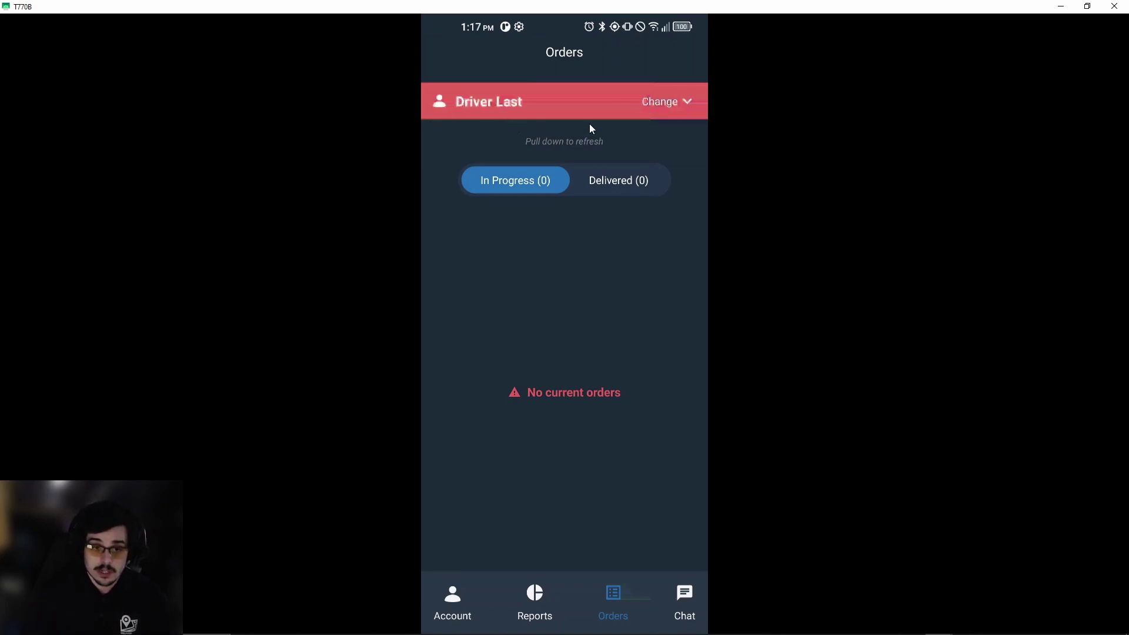
pyautogui.click(652, 106)
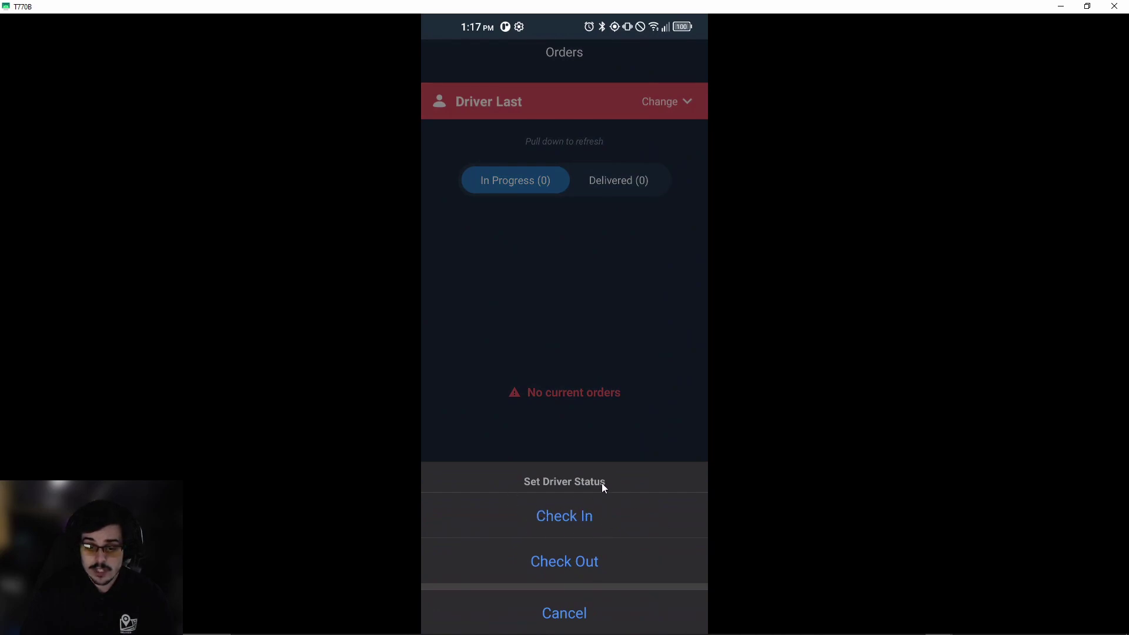
pyautogui.click(542, 528)
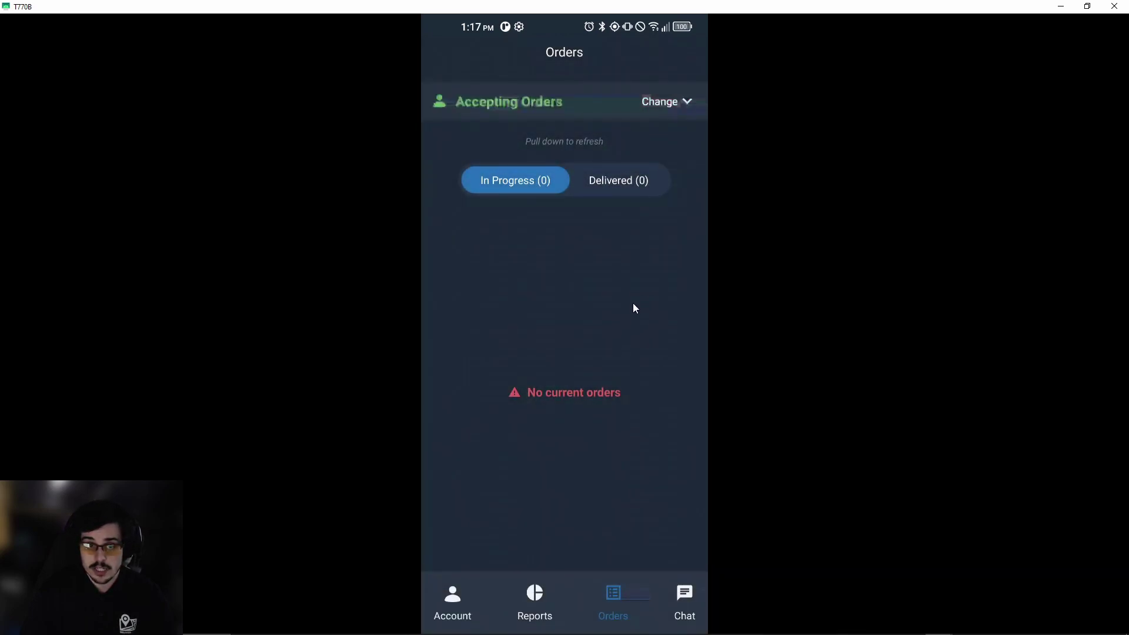
pyautogui.click(671, 109)
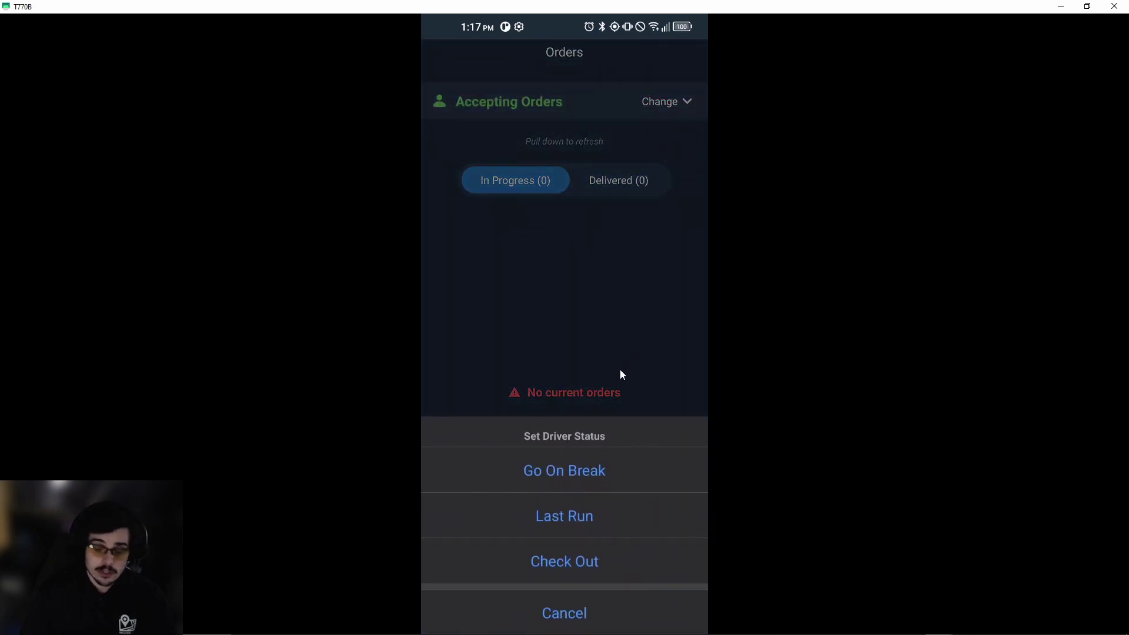
pyautogui.click(634, 551)
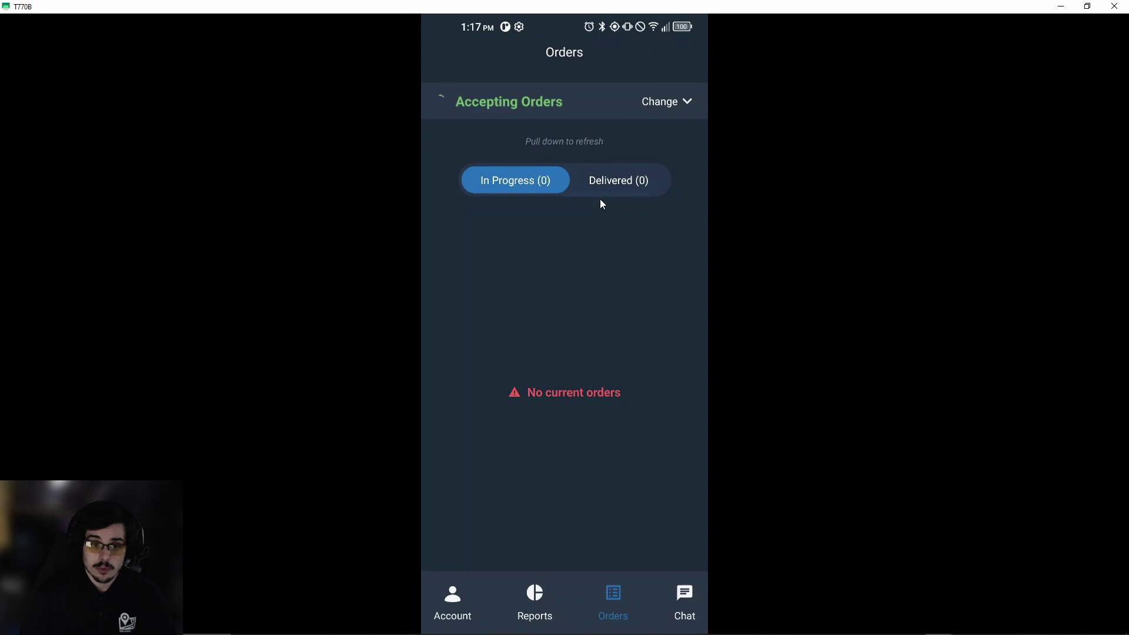
pyautogui.click(665, 107)
pyautogui.click(598, 515)
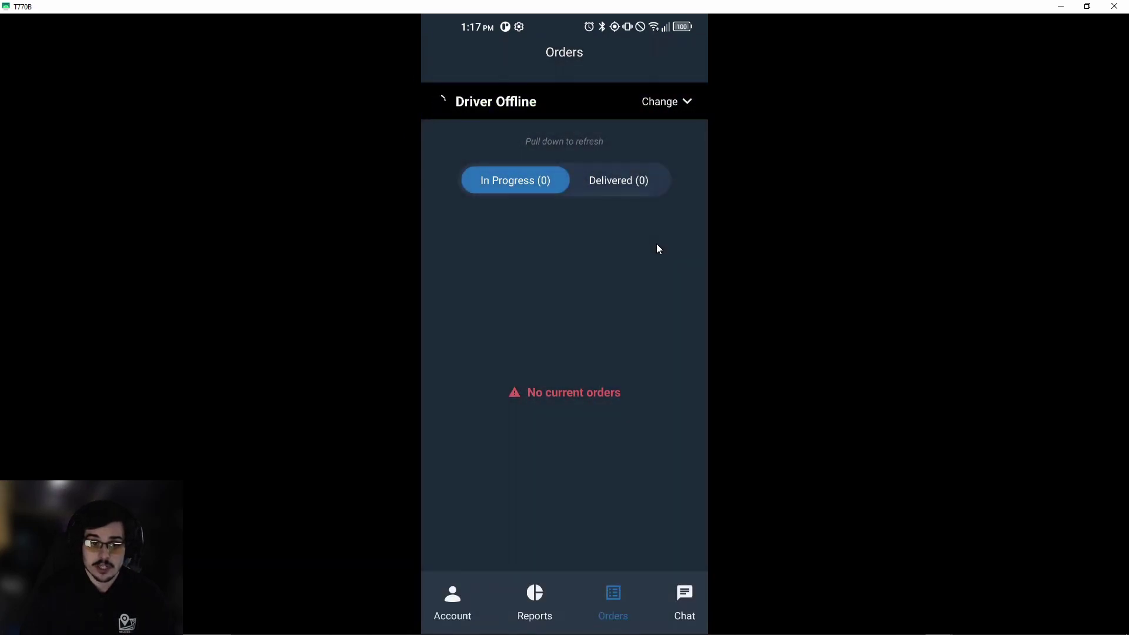
pyautogui.click(656, 109)
# Check out, set a 15 Minute Delay check-in, then Check In to accept orders.
pyautogui.click(564, 559)
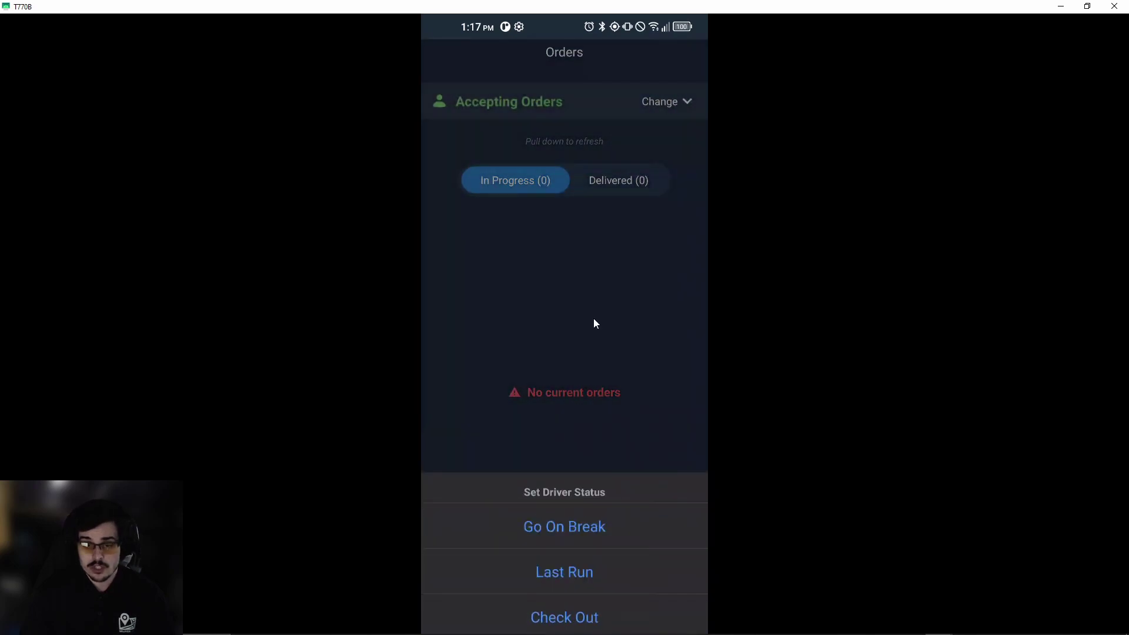
pyautogui.click(674, 107)
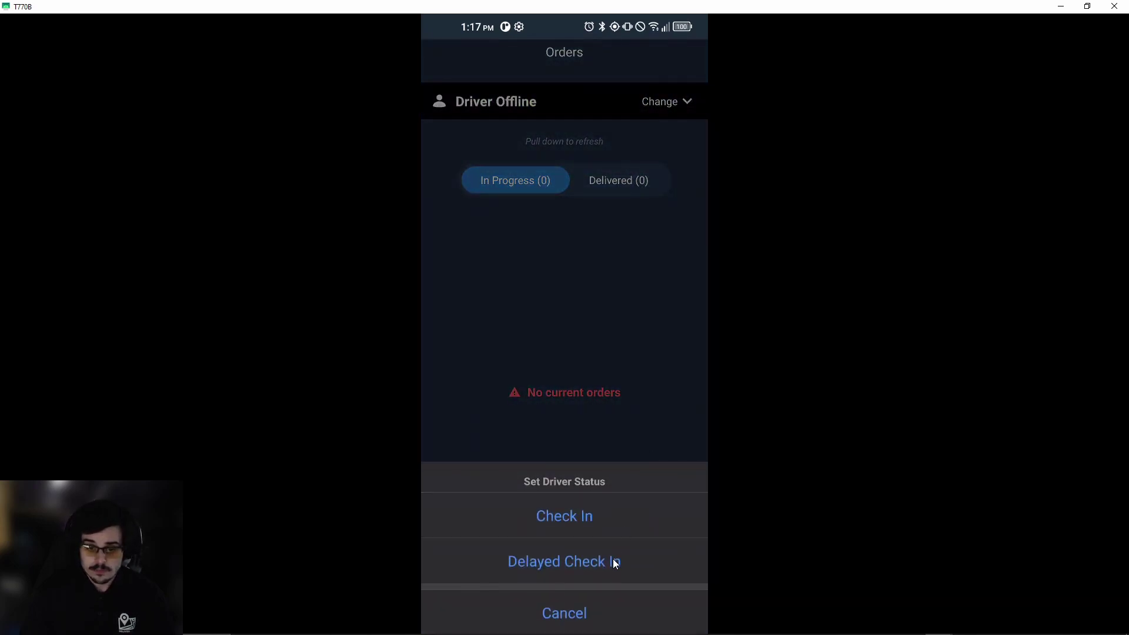
pyautogui.click(612, 561)
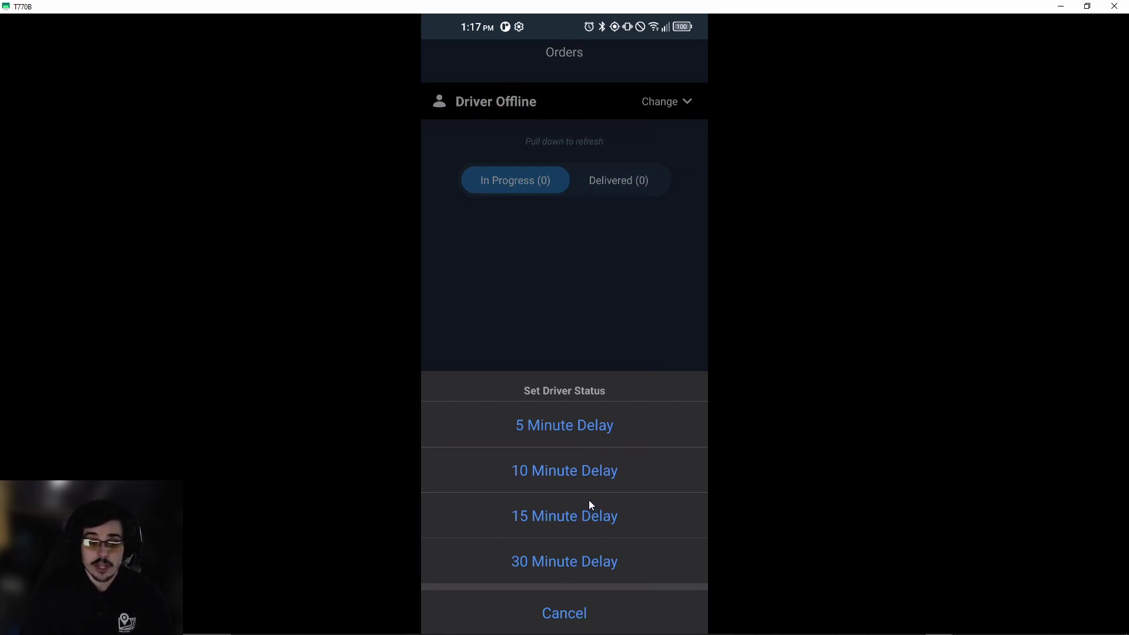
pyautogui.click(543, 523)
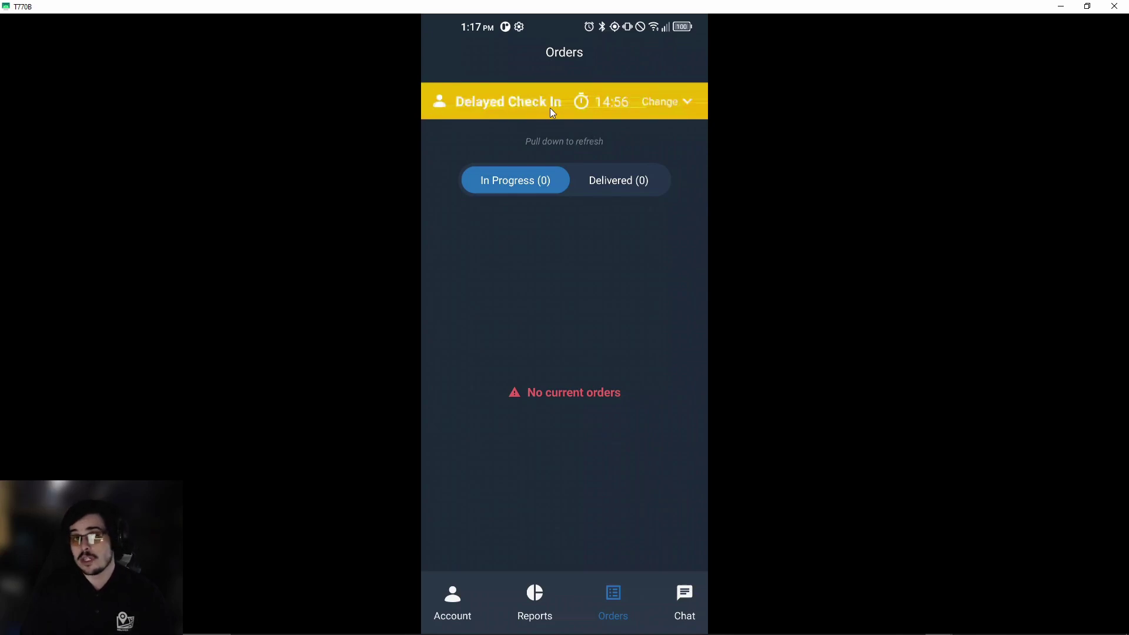
pyautogui.click(660, 103)
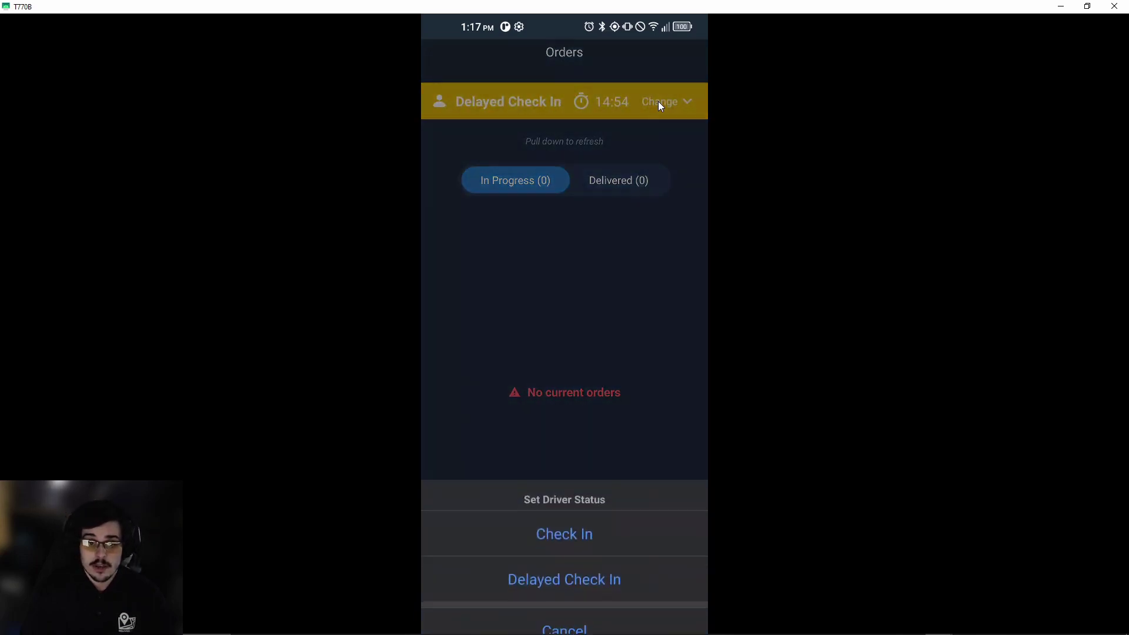
pyautogui.click(621, 502)
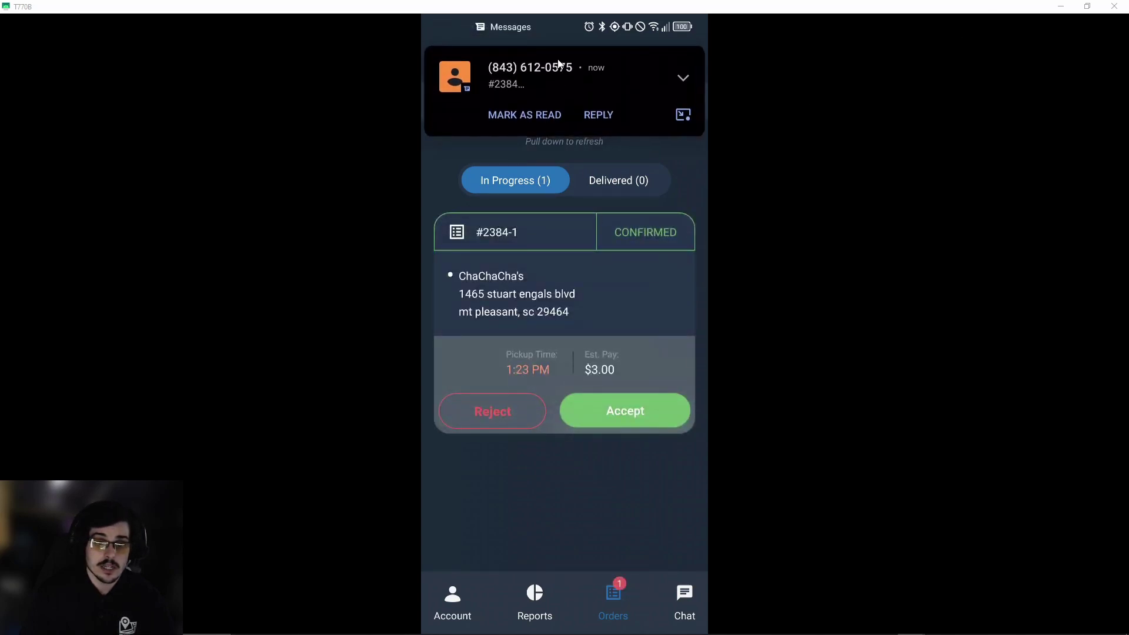
# Expand the order-assignment Messages notice showing pay 3.00 and pickup 1:23 PM.
pyautogui.click(684, 77)
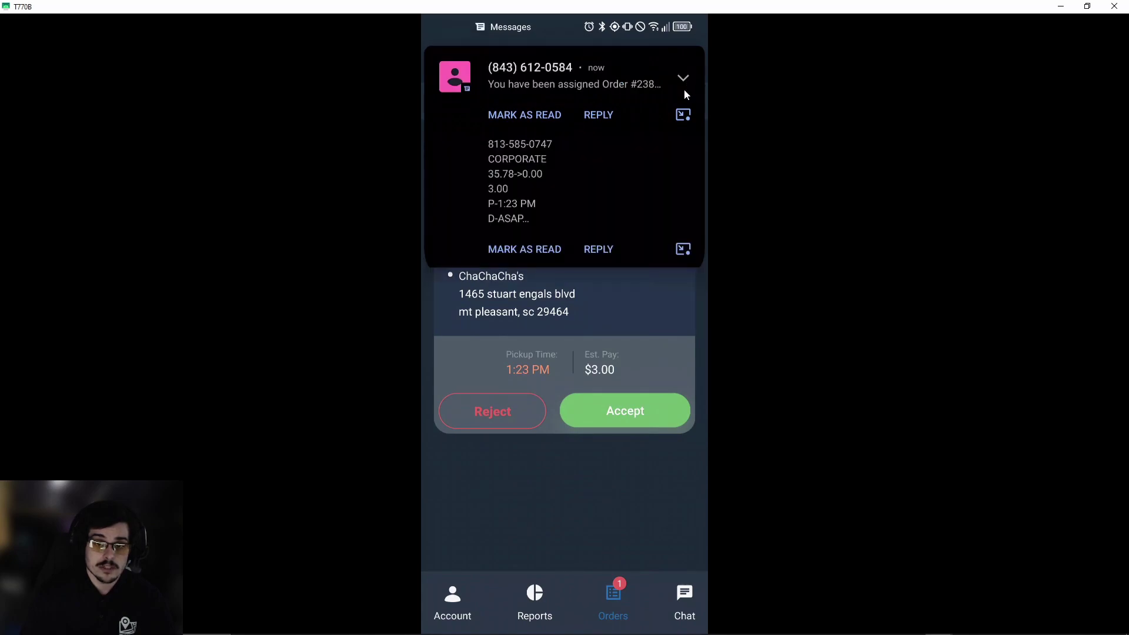
# Open the order-assignment SMS conversation and bring up the keyboard in the Text message field.
pyautogui.click(684, 89)
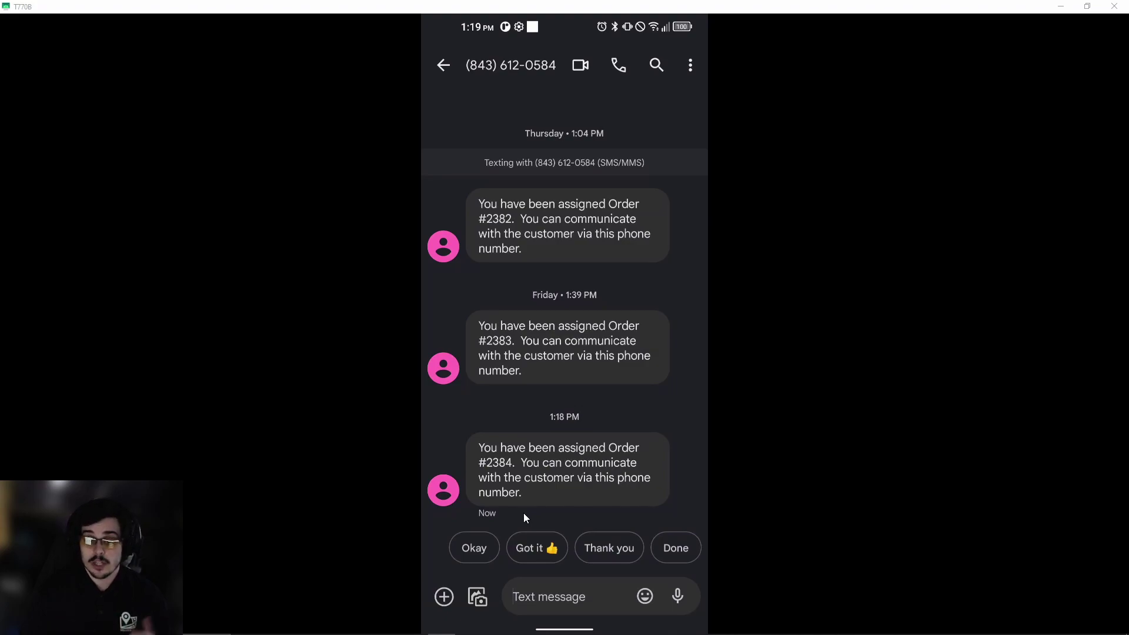
pyautogui.click(578, 597)
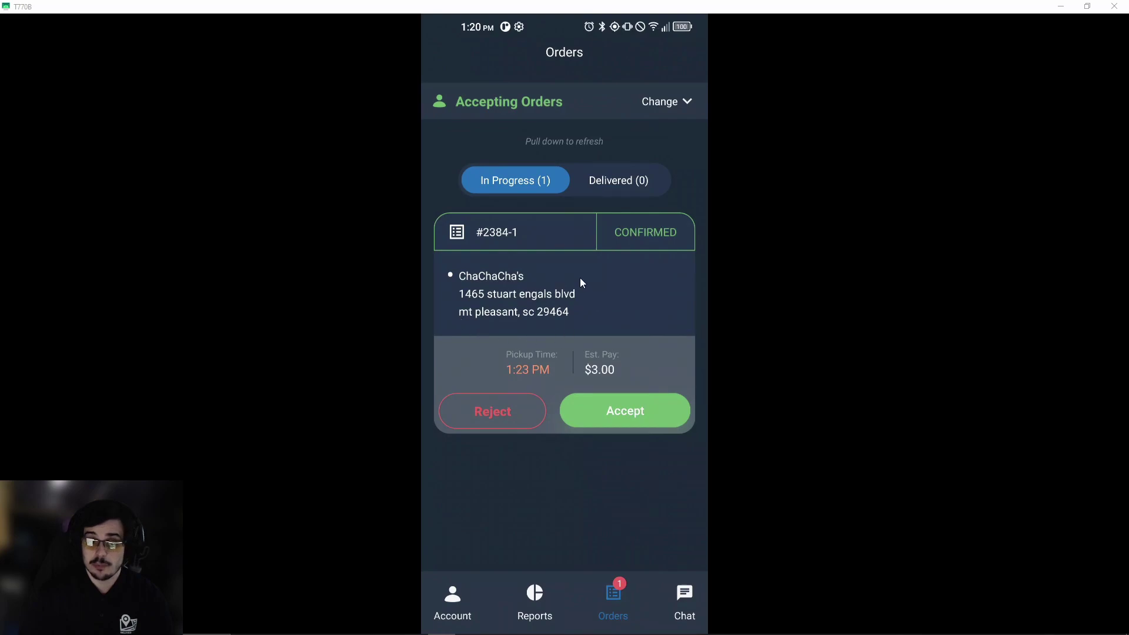
# Accept ChaChaCha's order #2384 and scroll through its pickup times, restaurant and customer info.
pyautogui.click(652, 414)
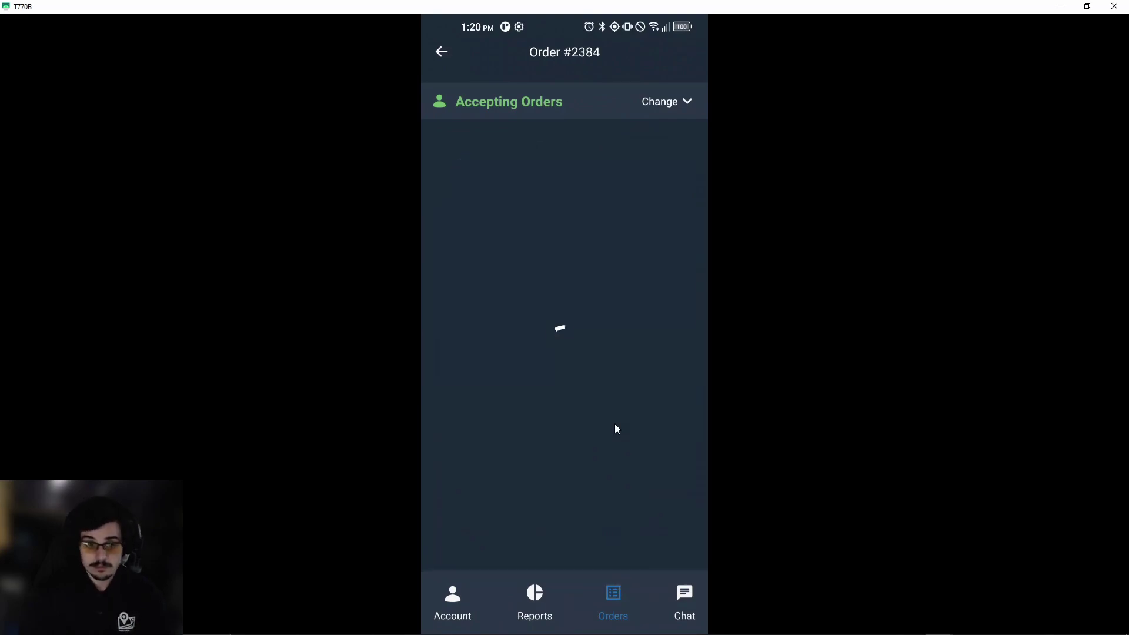
pyautogui.moveTo(602, 355); pyautogui.dragTo(592, 312)
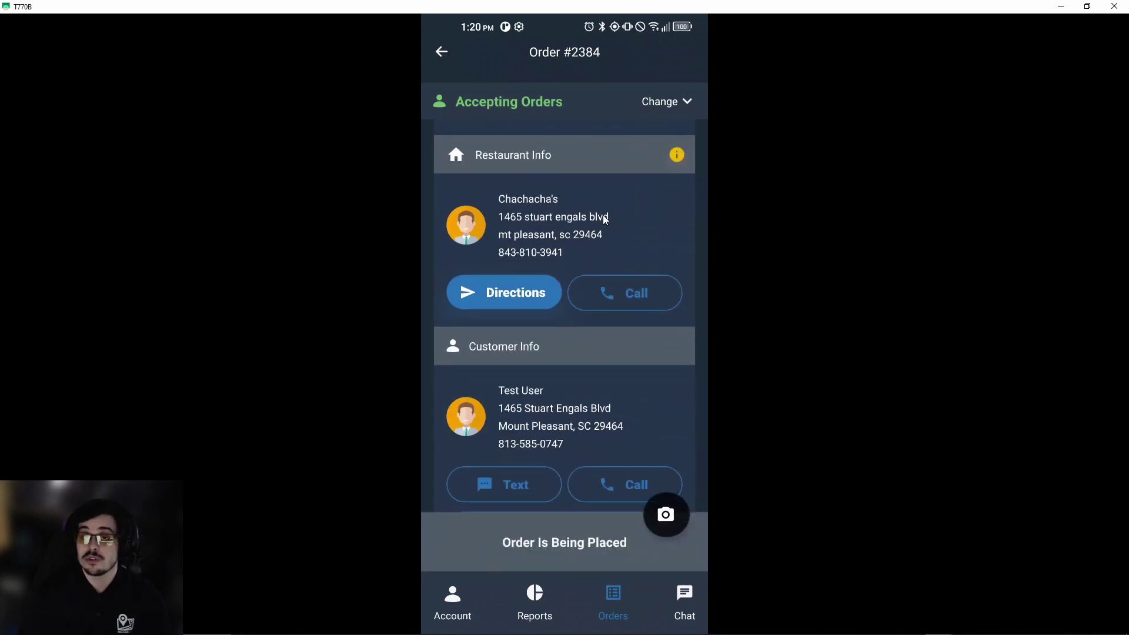
pyautogui.moveTo(602, 216); pyautogui.dragTo(608, 332)
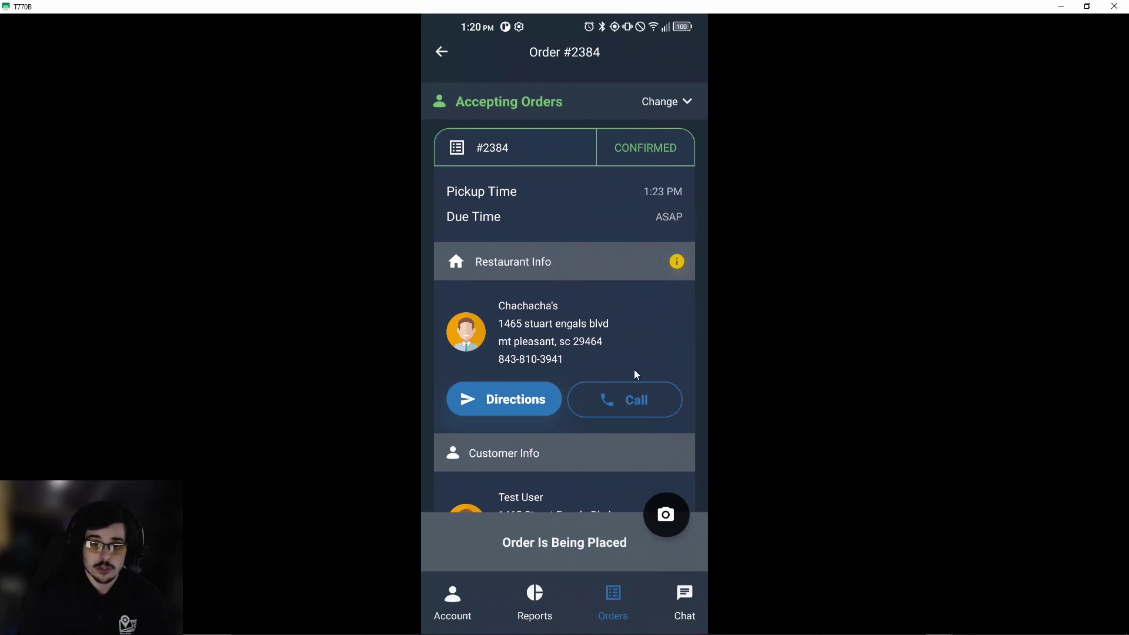
pyautogui.moveTo(634, 371); pyautogui.dragTo(608, 249)
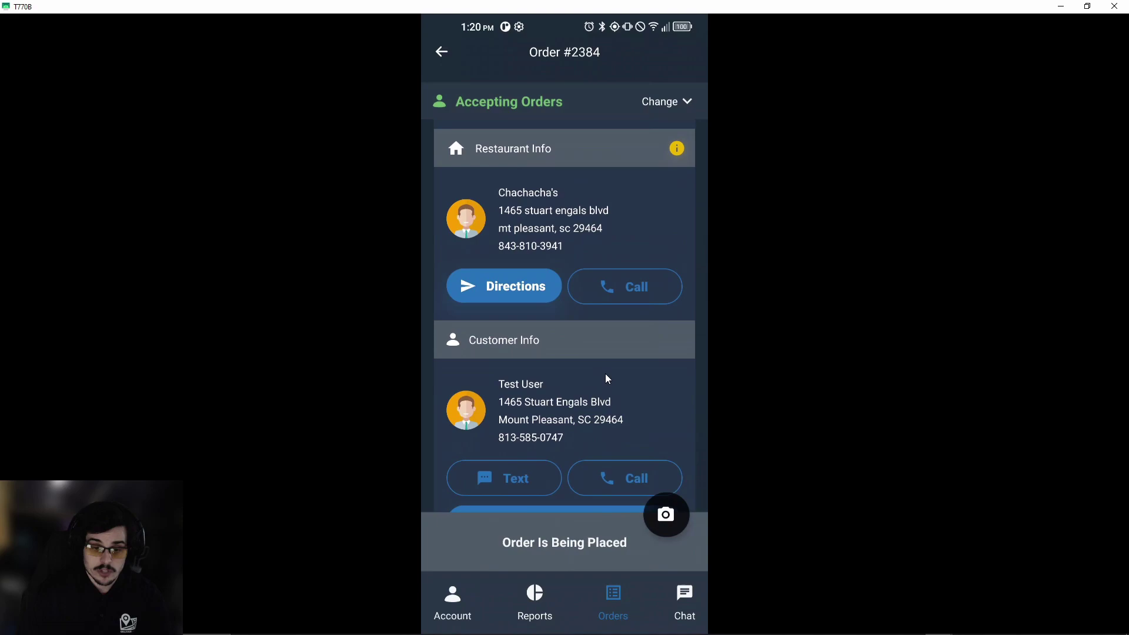
pyautogui.moveTo(607, 374); pyautogui.dragTo(597, 338)
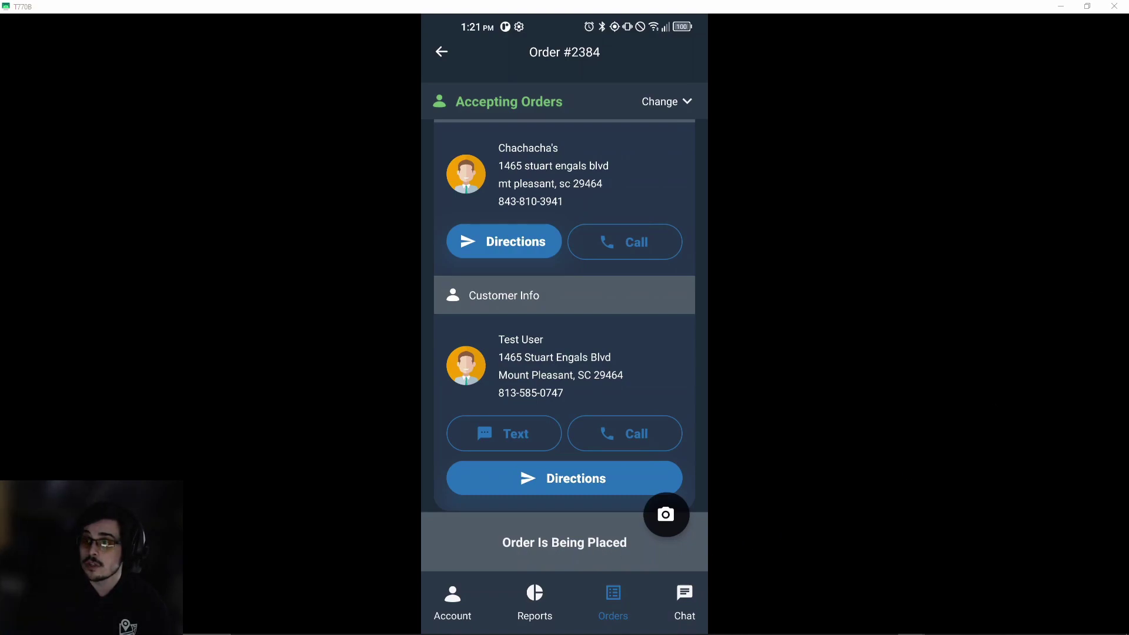
pyautogui.moveTo(573, 341); pyautogui.dragTo(589, 433)
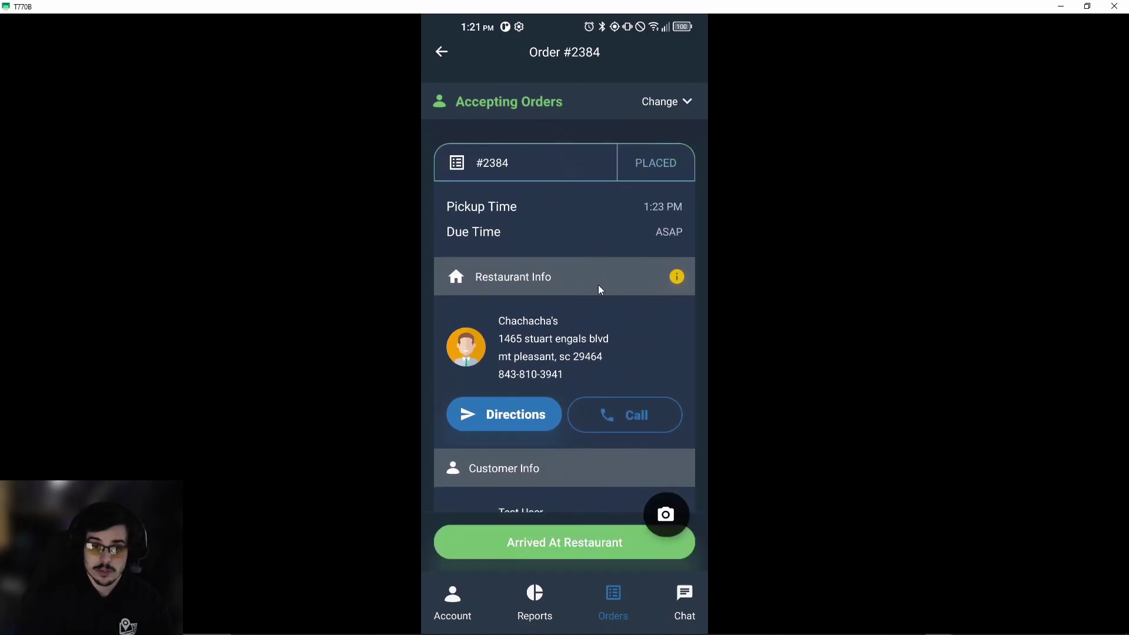
# Mark order #2384 Arrived At Restaurant and dismiss the second-window pickup note.
pyautogui.scroll(-2, 617, 318)
pyautogui.scroll(2, 619, 326)
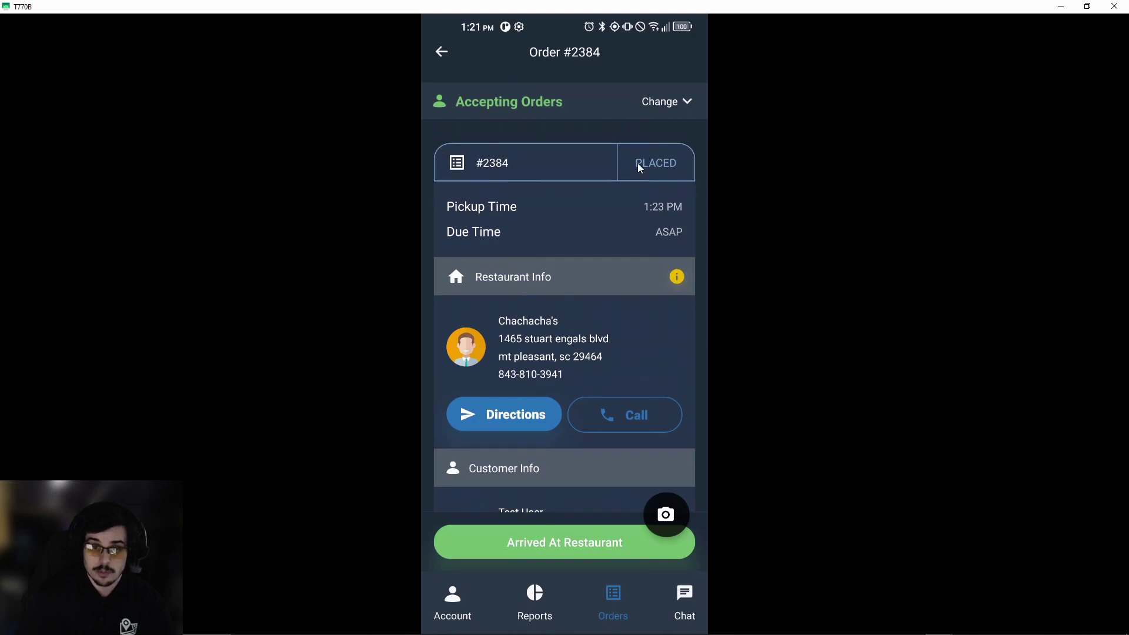
pyautogui.scroll(-3, 609, 267)
pyautogui.scroll(-6, 643, 287)
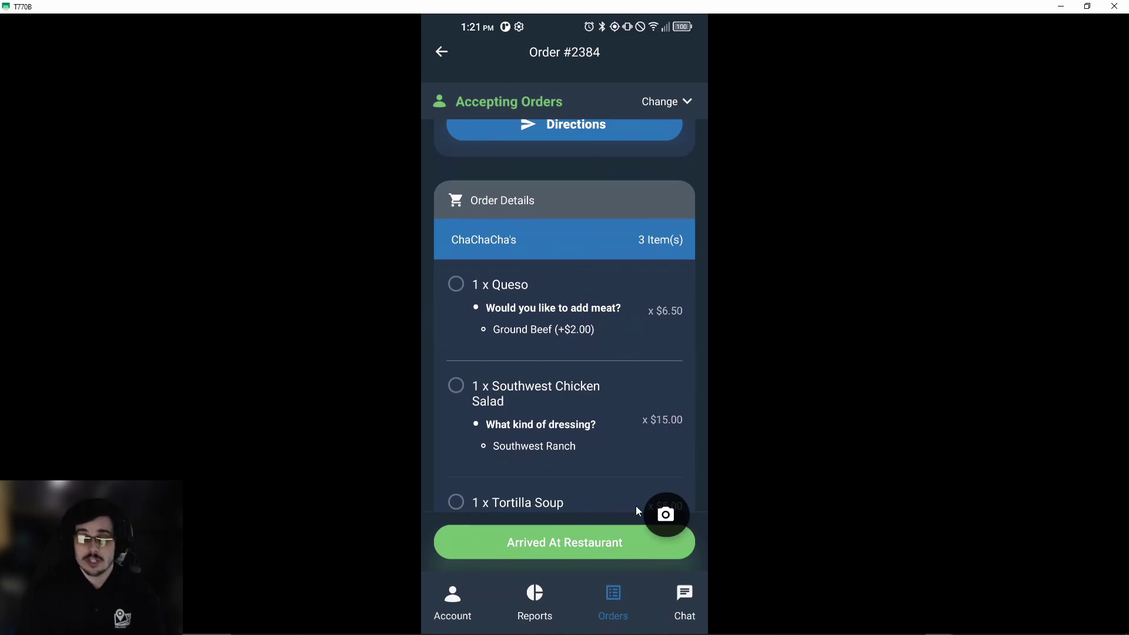
pyautogui.click(614, 545)
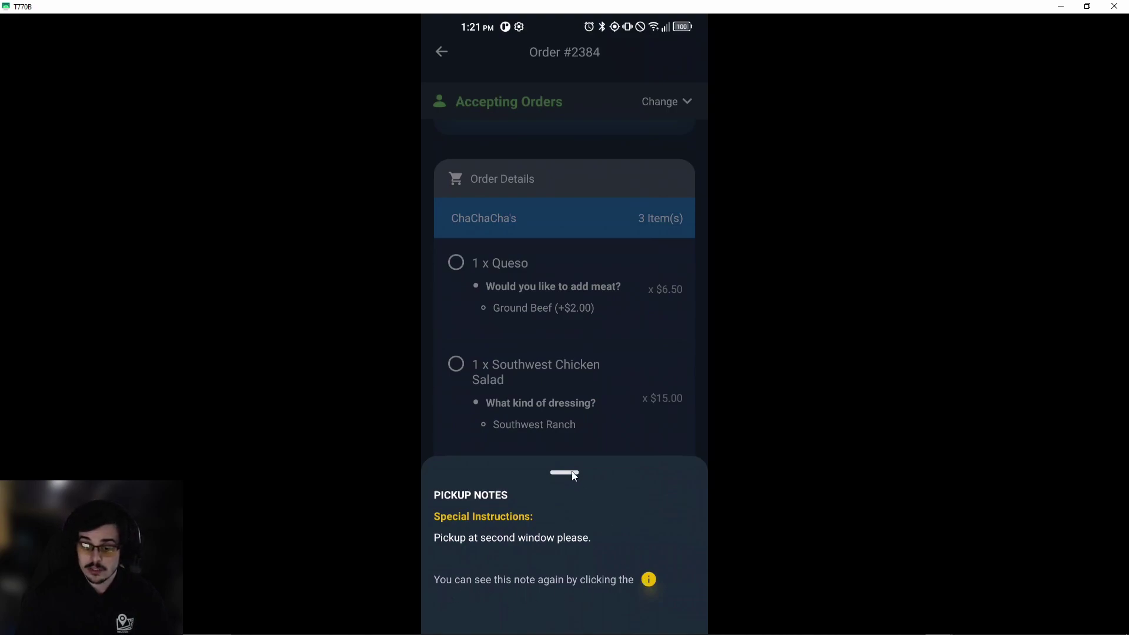
pyautogui.click(605, 376)
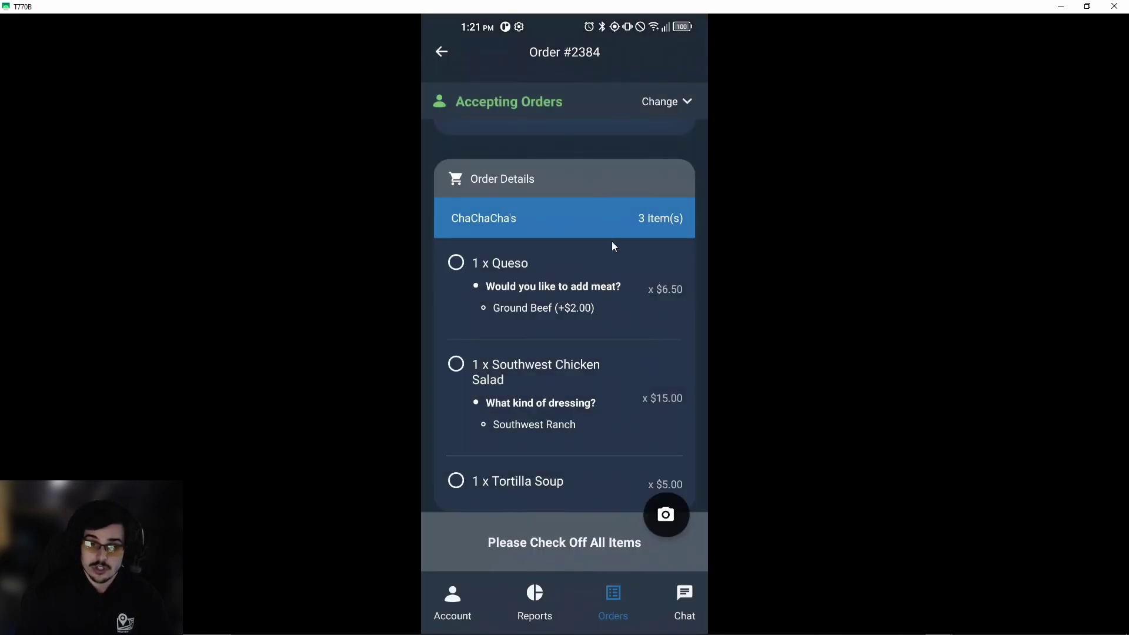
pyautogui.scroll(10, 612, 241)
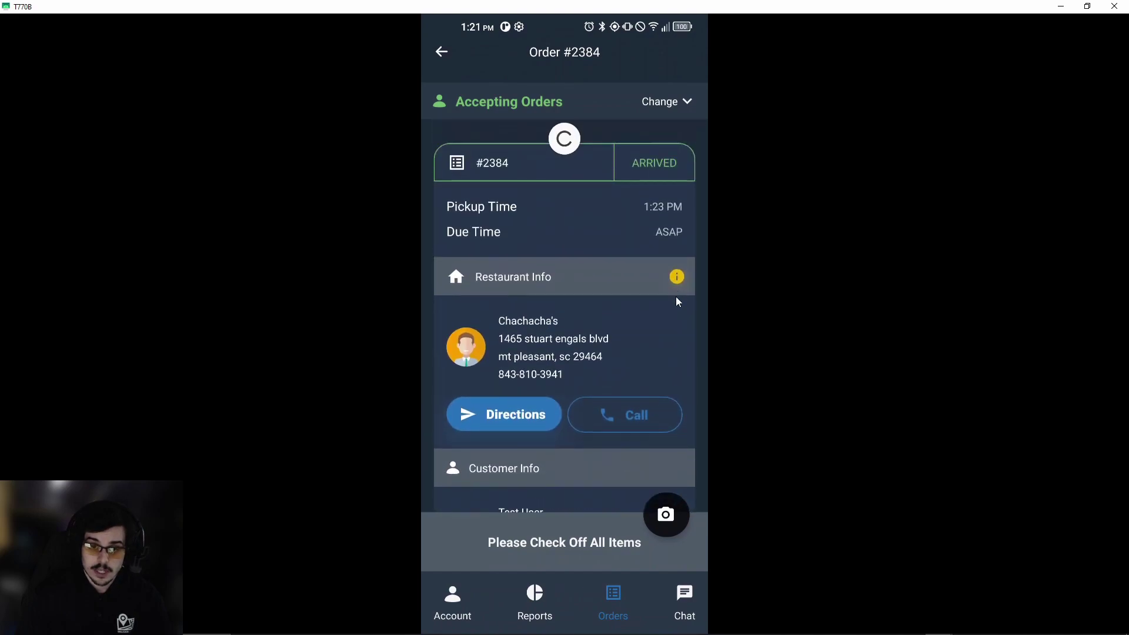
# Reread the restaurant's pickup note, then scroll down to the Order Details.
pyautogui.click(677, 277)
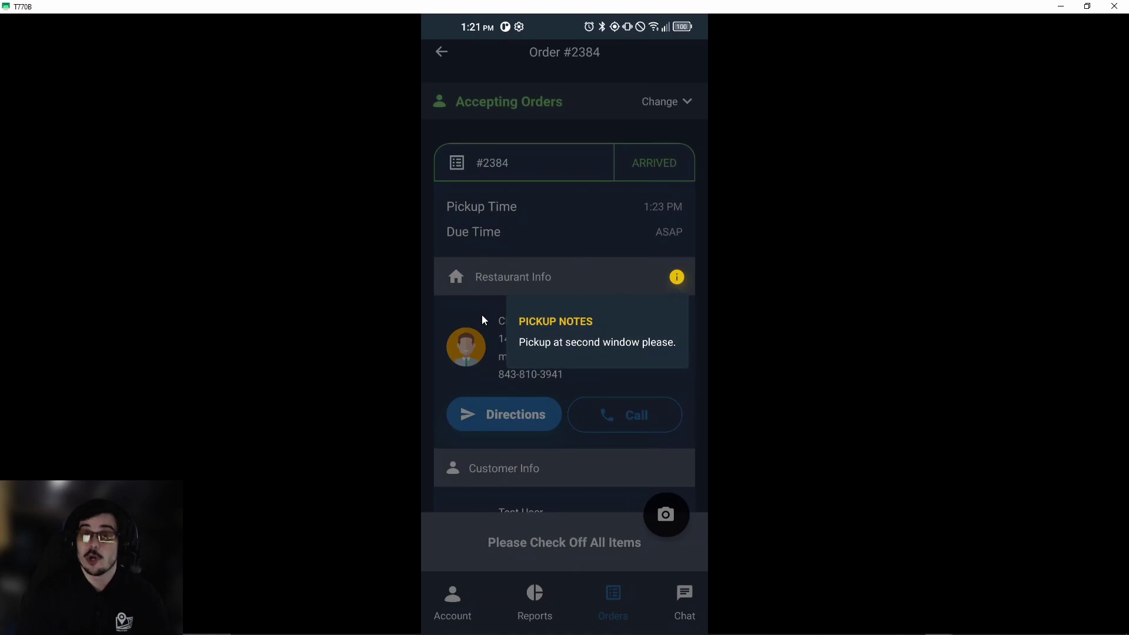
pyautogui.click(675, 288)
pyautogui.moveTo(649, 452); pyautogui.dragTo(627, 279)
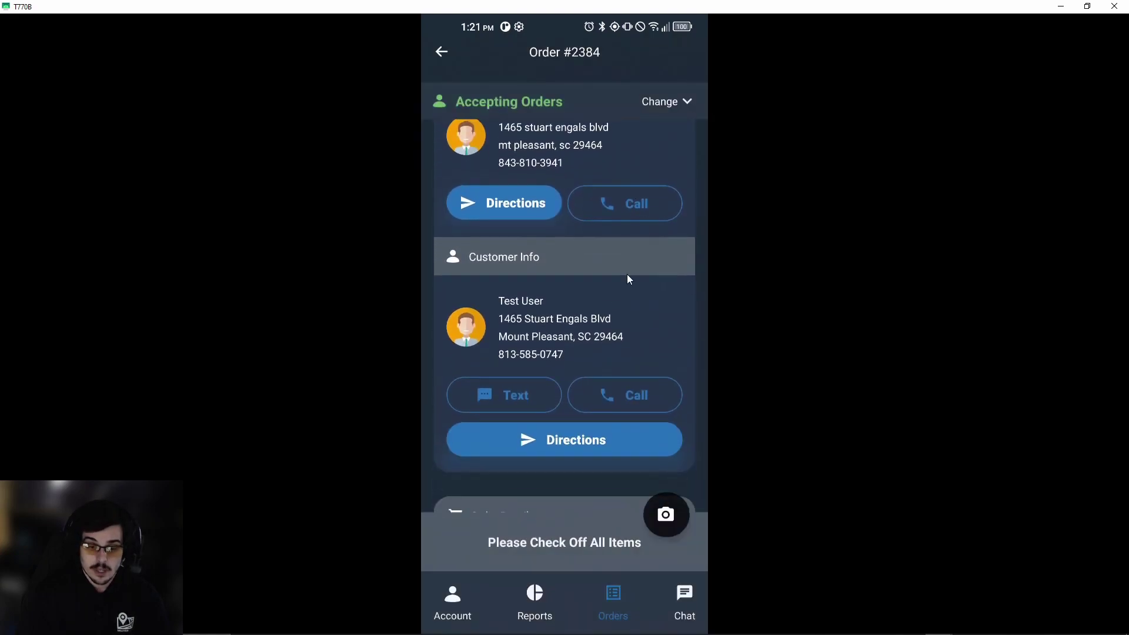
pyautogui.moveTo(639, 455); pyautogui.dragTo(640, 225)
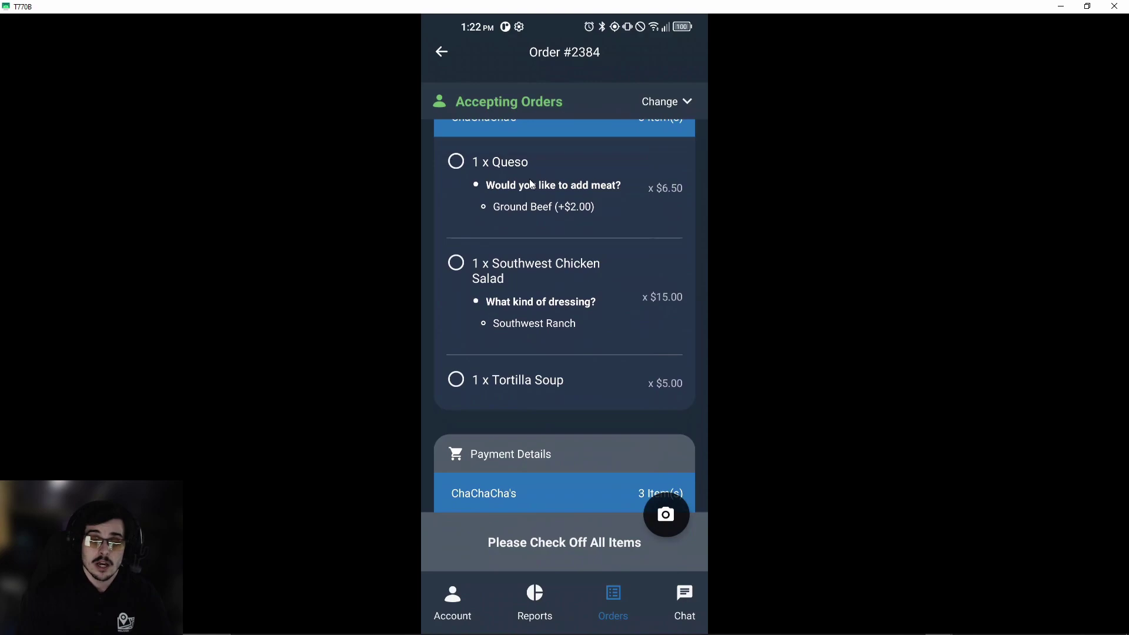
# Check off the Queso, Southwest Chicken Salad and Tortilla Soup items on Order #2384.
pyautogui.scroll(2, 527, 246)
pyautogui.click(526, 258)
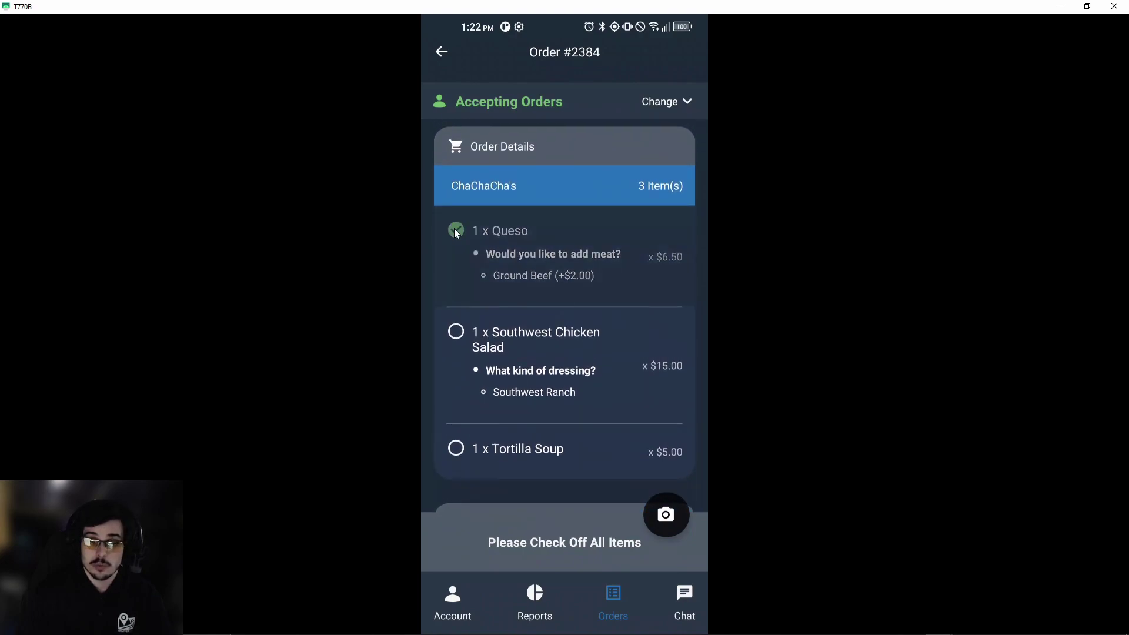
pyautogui.click(464, 333)
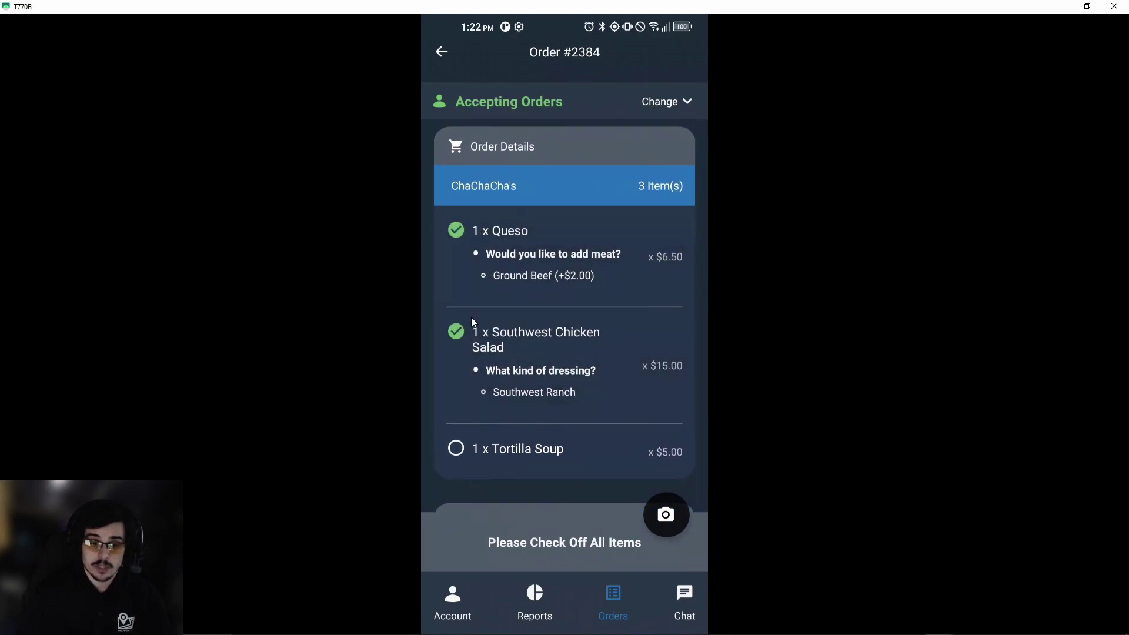
pyautogui.click(456, 453)
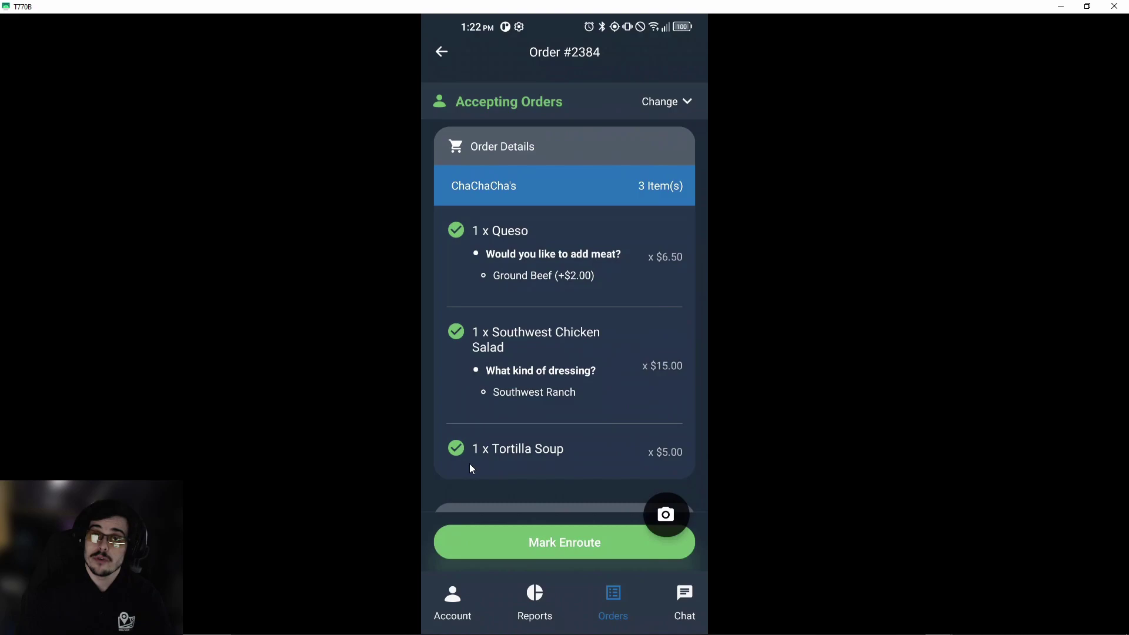
pyautogui.scroll(-1, 561, 498)
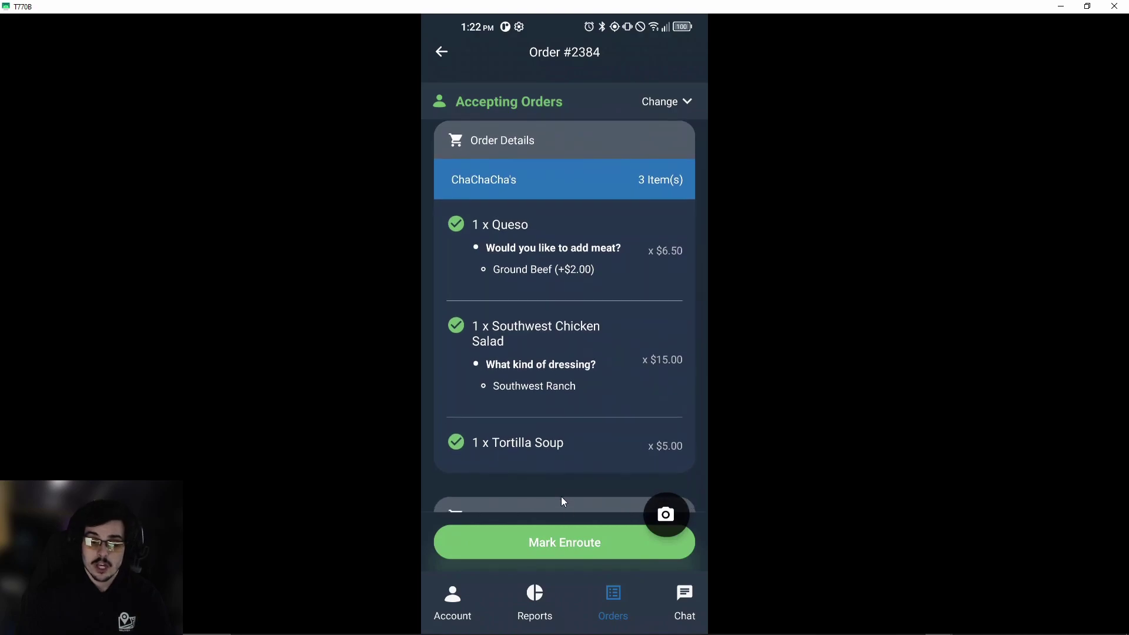
# Mark Order #2384 en route so Google Maps plots the 610 mi route, then show recent apps.
pyautogui.click(605, 545)
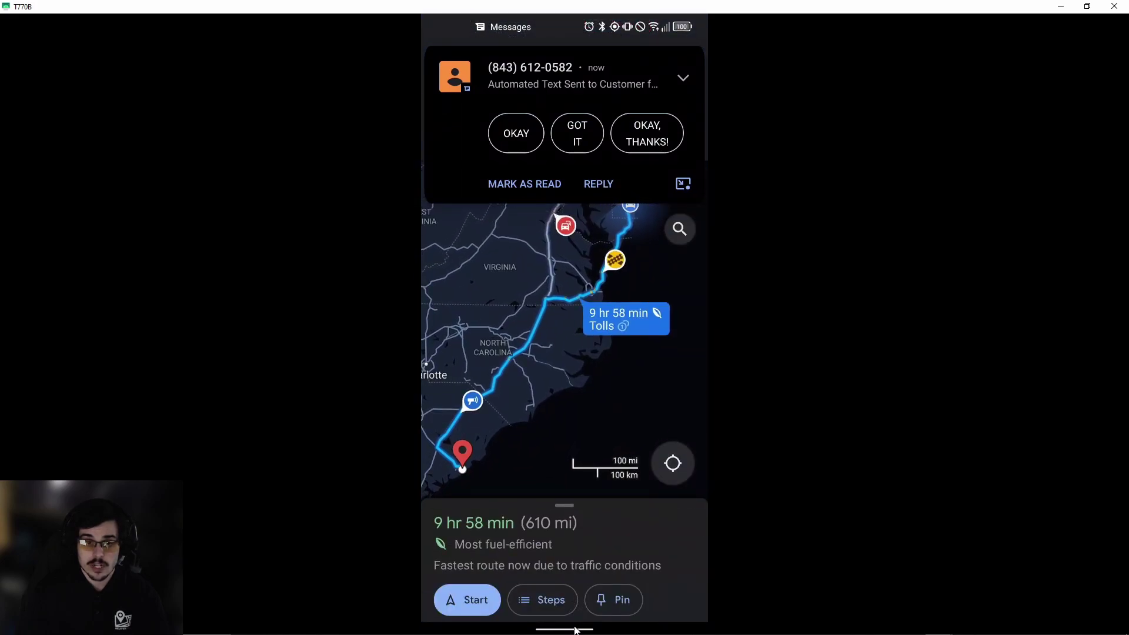
pyautogui.moveTo(575, 631); pyautogui.dragTo(575, 517)
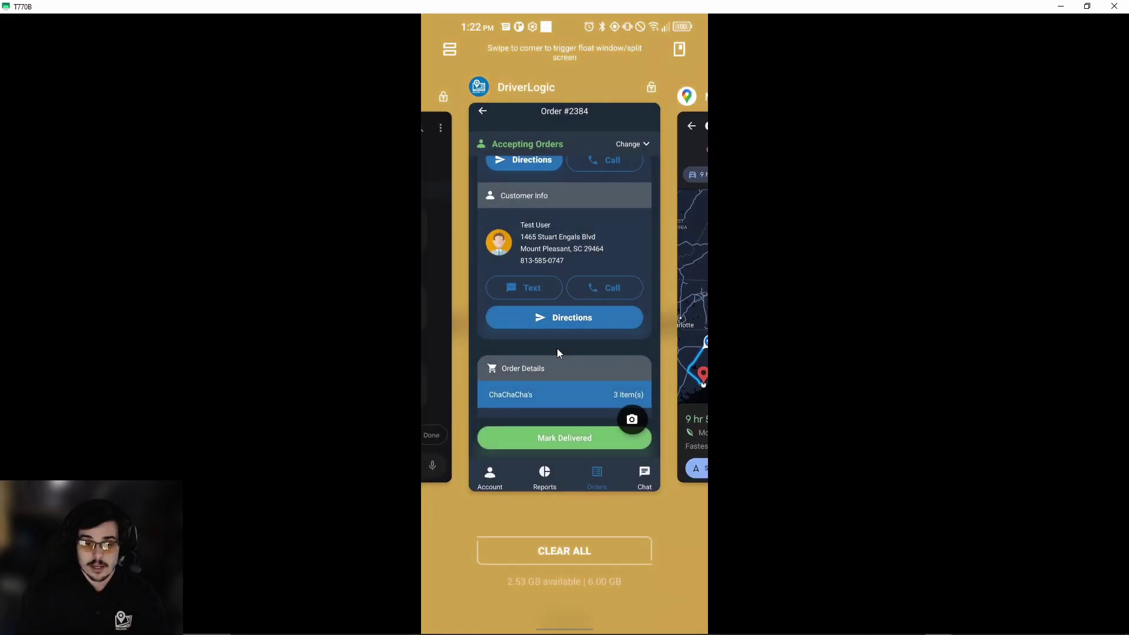
# Back in DriverLogic's Order #2384, capture and accept a delivery photo of the Knoppers package.
pyautogui.click(556, 349)
pyautogui.moveTo(594, 461); pyautogui.dragTo(568, 207)
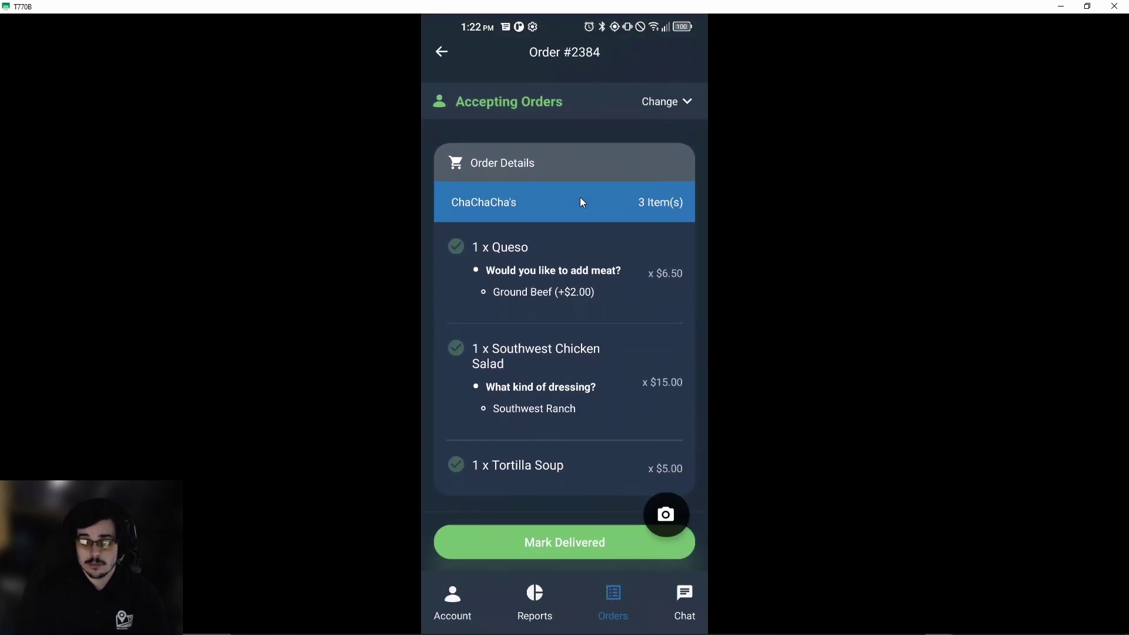
pyautogui.scroll(-2, 590, 397)
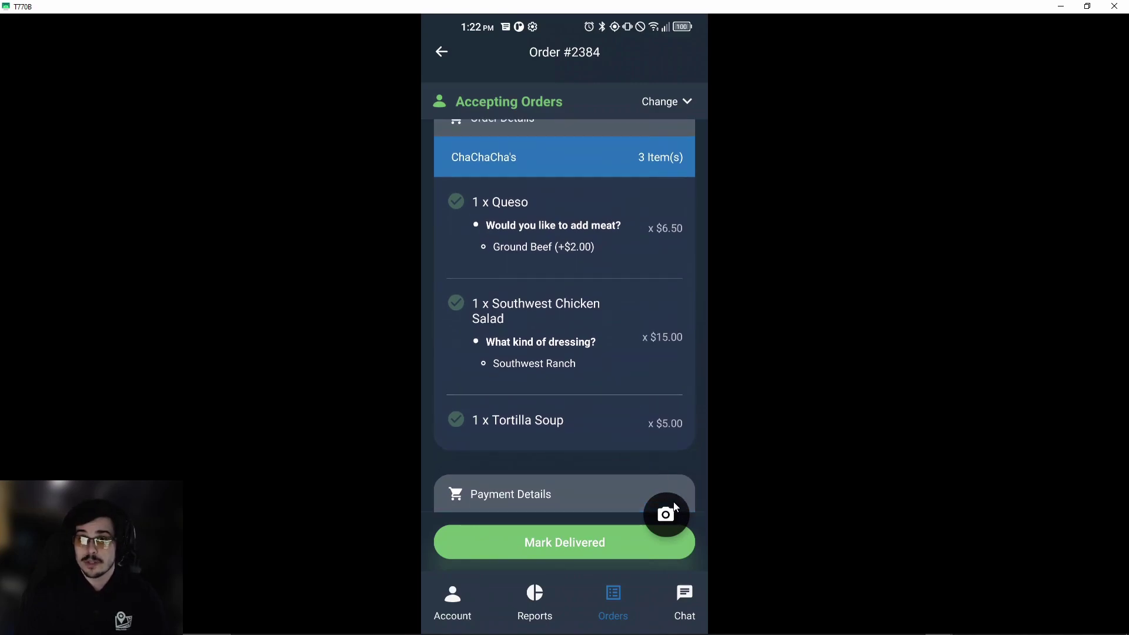
pyautogui.click(654, 527)
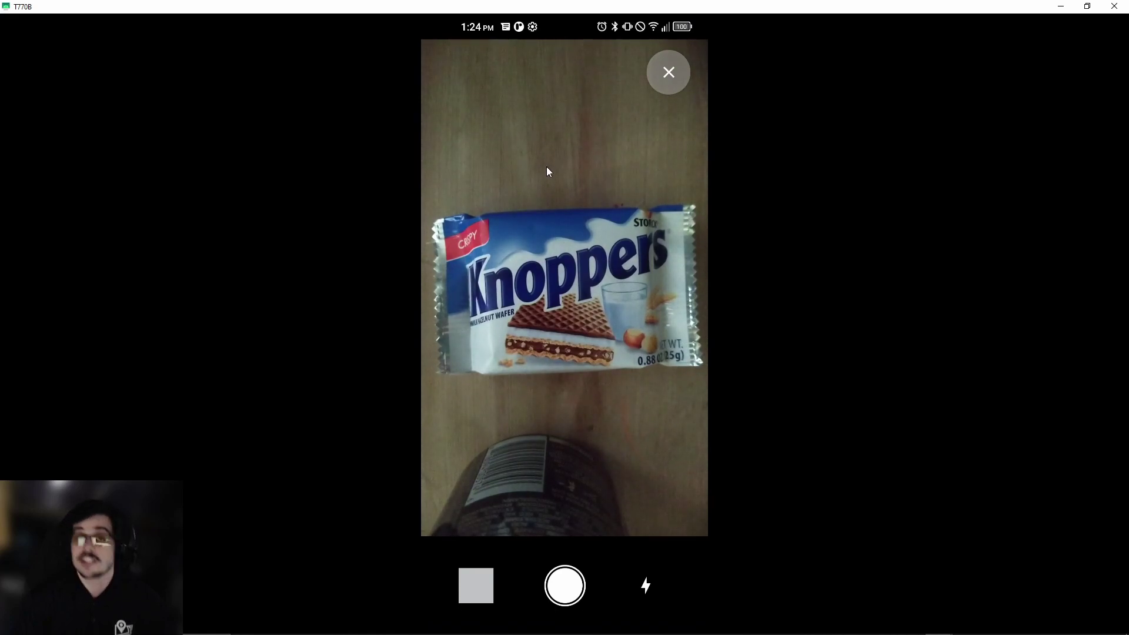
pyautogui.click(567, 585)
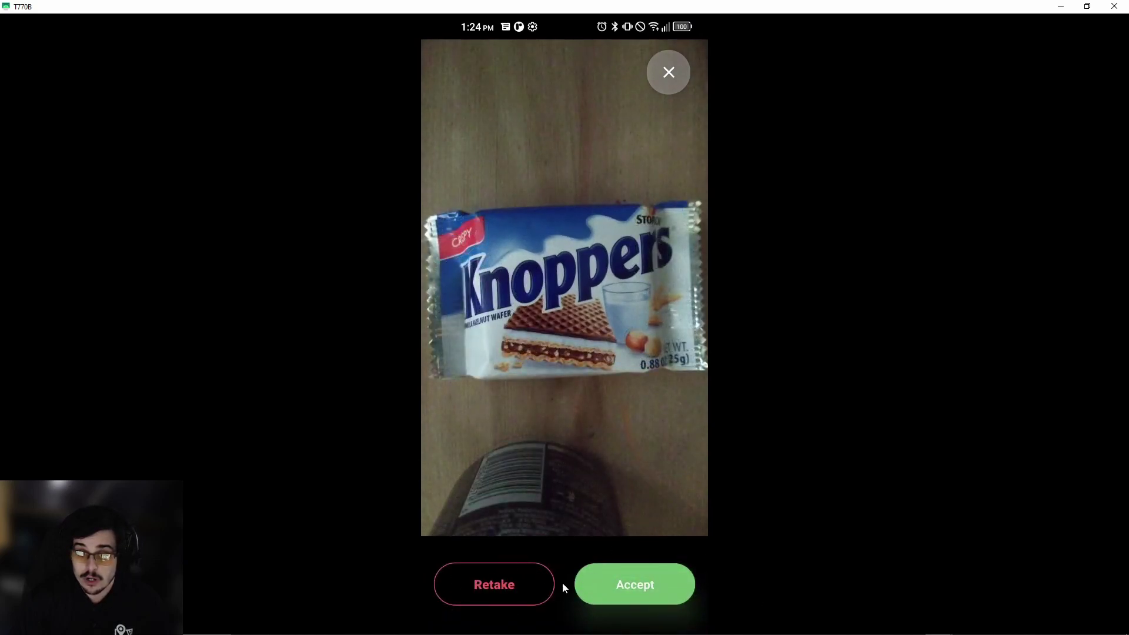
pyautogui.click(638, 577)
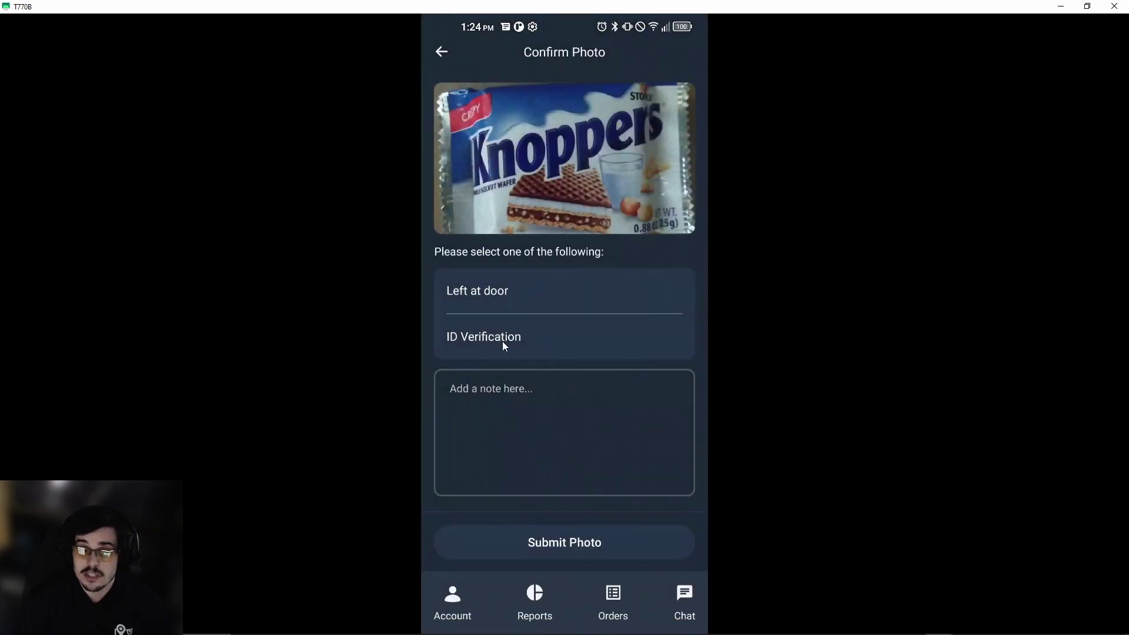
# Tag the photo as ID Verification with the note 'Customer's wife accepted the order' and submit it.
pyautogui.click(502, 341)
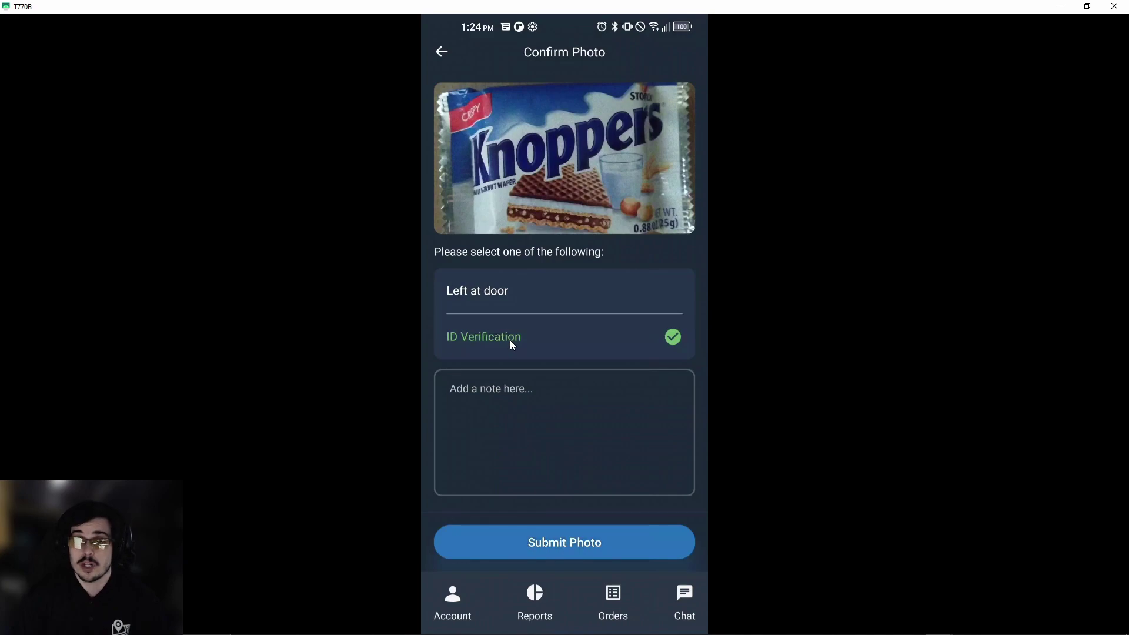
pyautogui.click(553, 393)
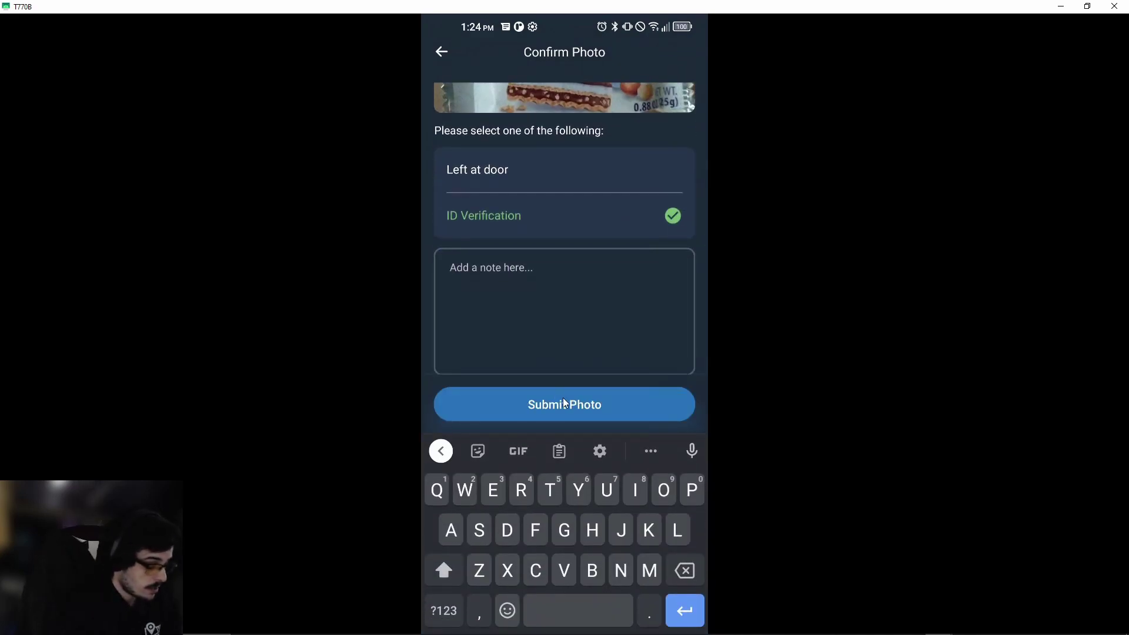
pyautogui.write('Custom')
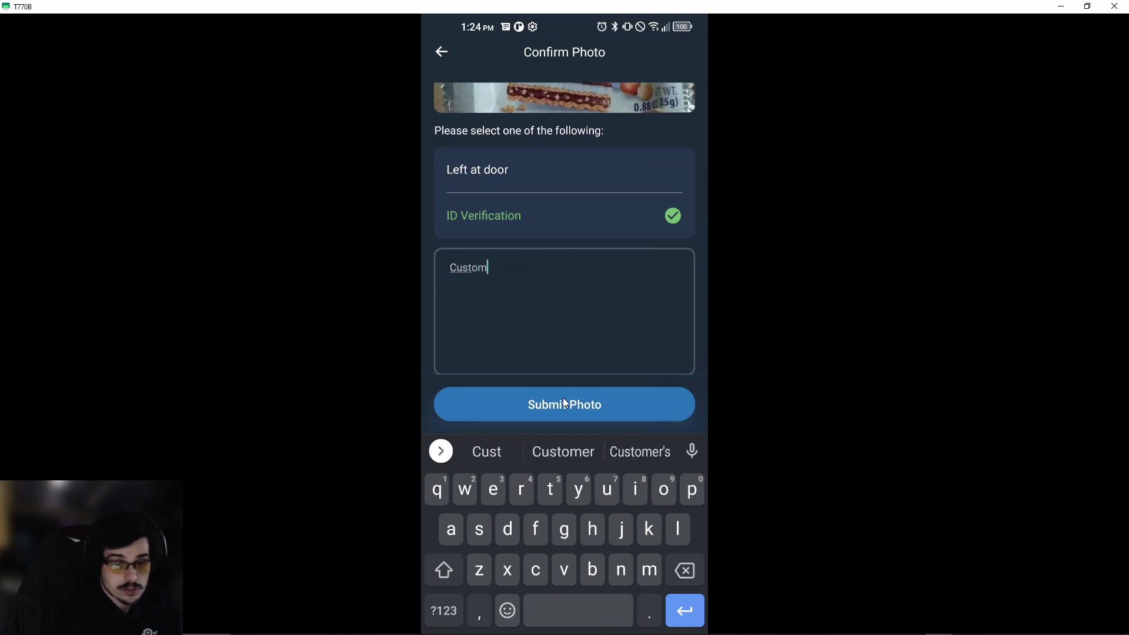
pyautogui.write("er's wife ")
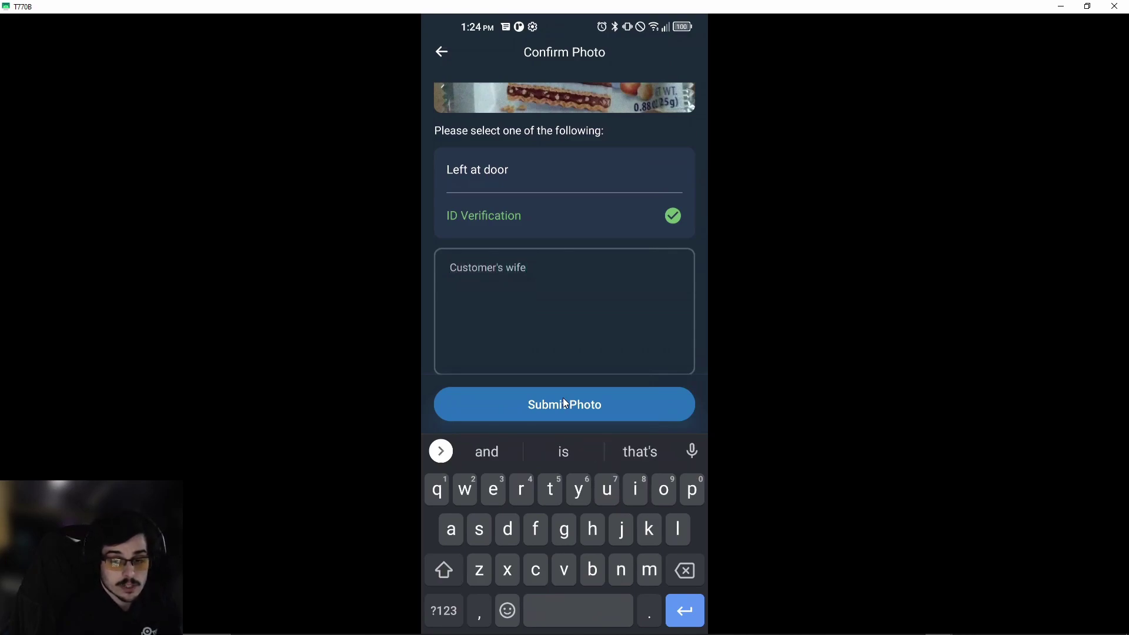
pyautogui.write('accepted the orde')
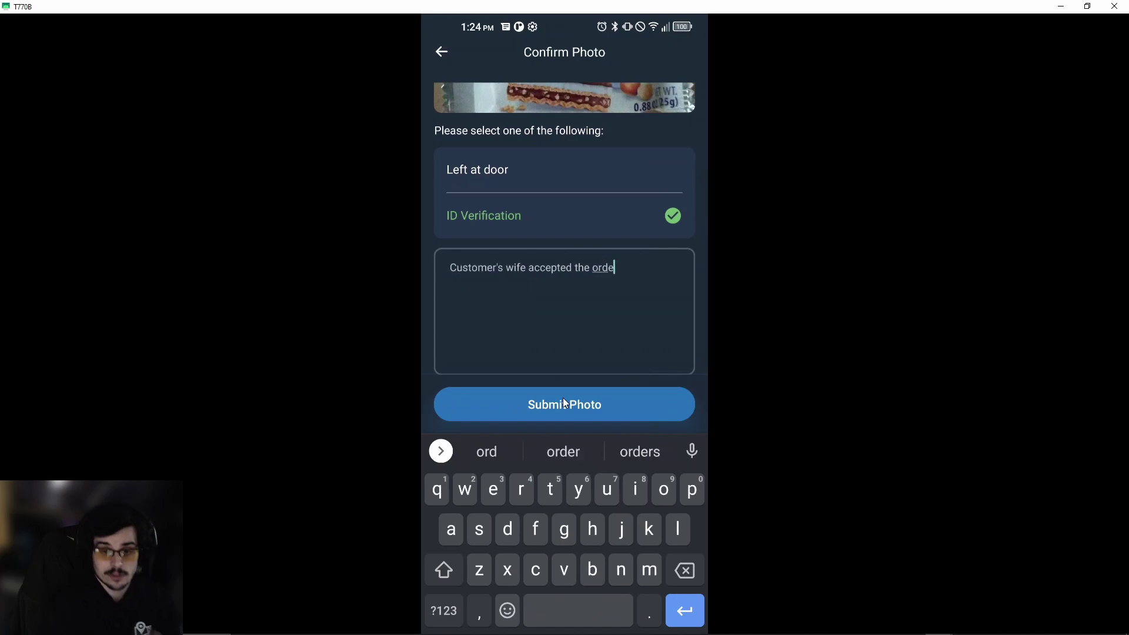
pyautogui.write('r')
pyautogui.click(590, 405)
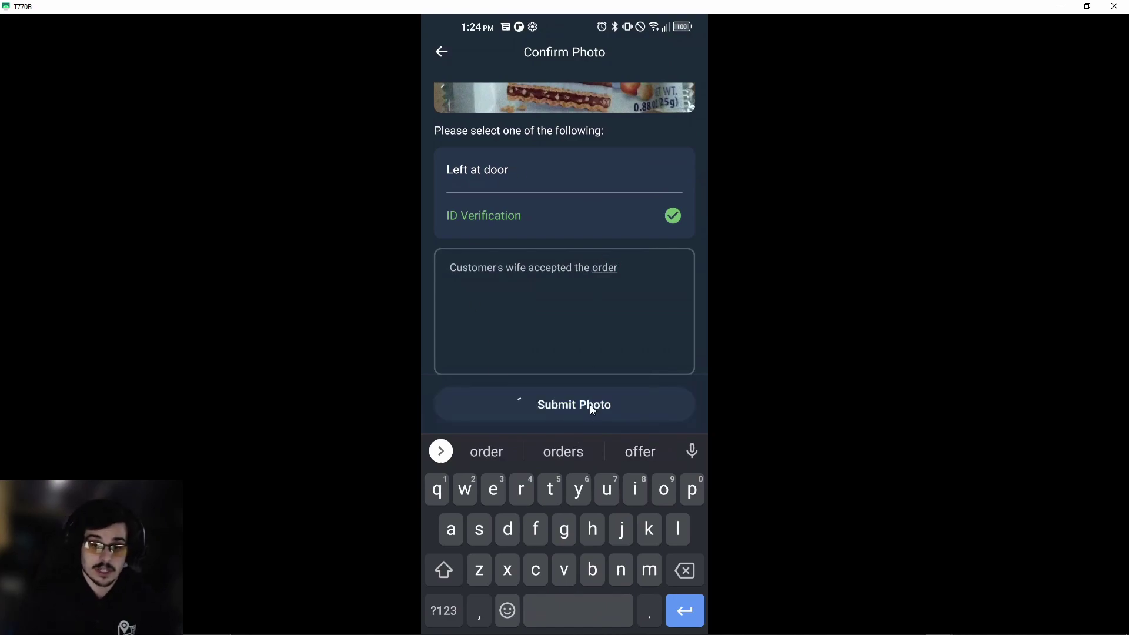
# Scroll through Order #2384 to review the saved ID photo and the $3.00 payment rows.
pyautogui.scroll(-3, 598, 317)
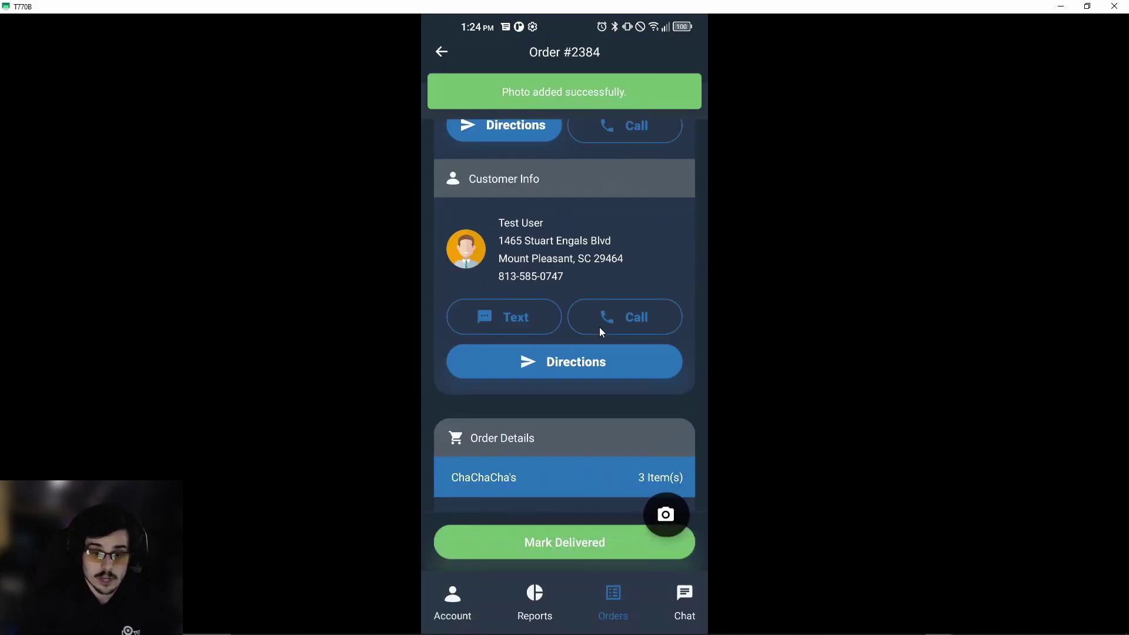
pyautogui.scroll(-15, 608, 426)
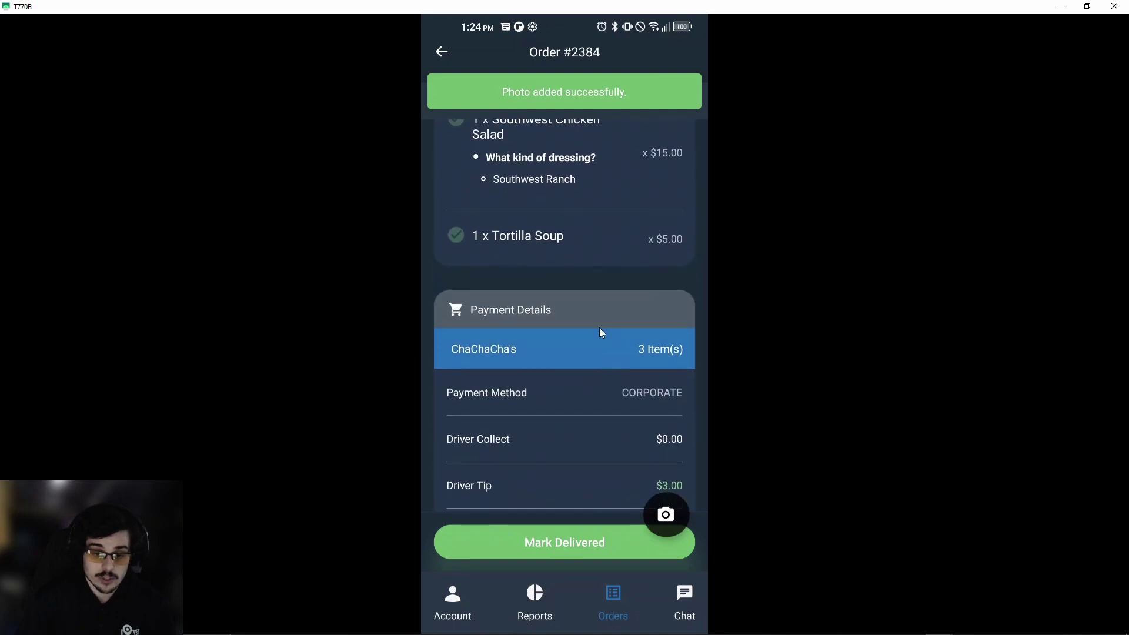
pyautogui.scroll(-5, 603, 370)
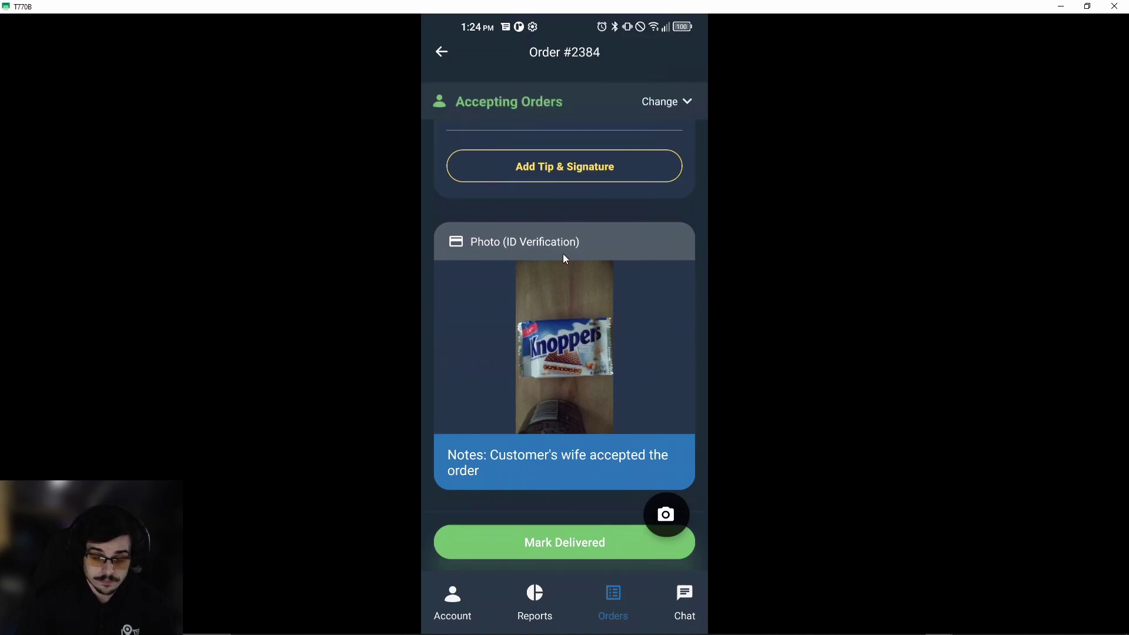
pyautogui.scroll(5, 563, 259)
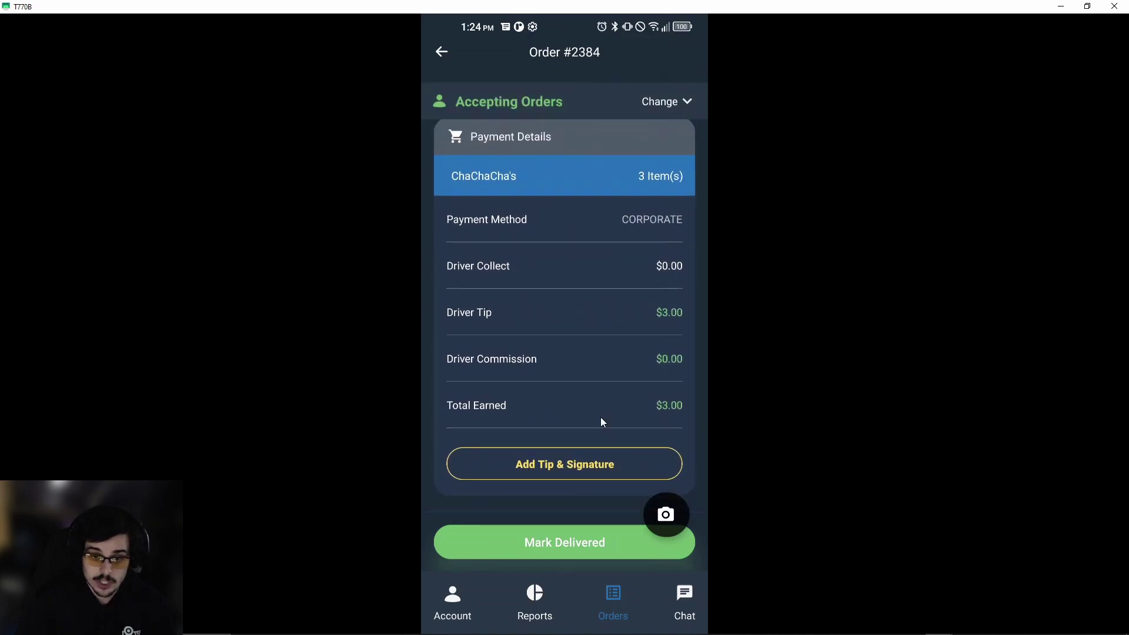
pyautogui.scroll(1, 598, 412)
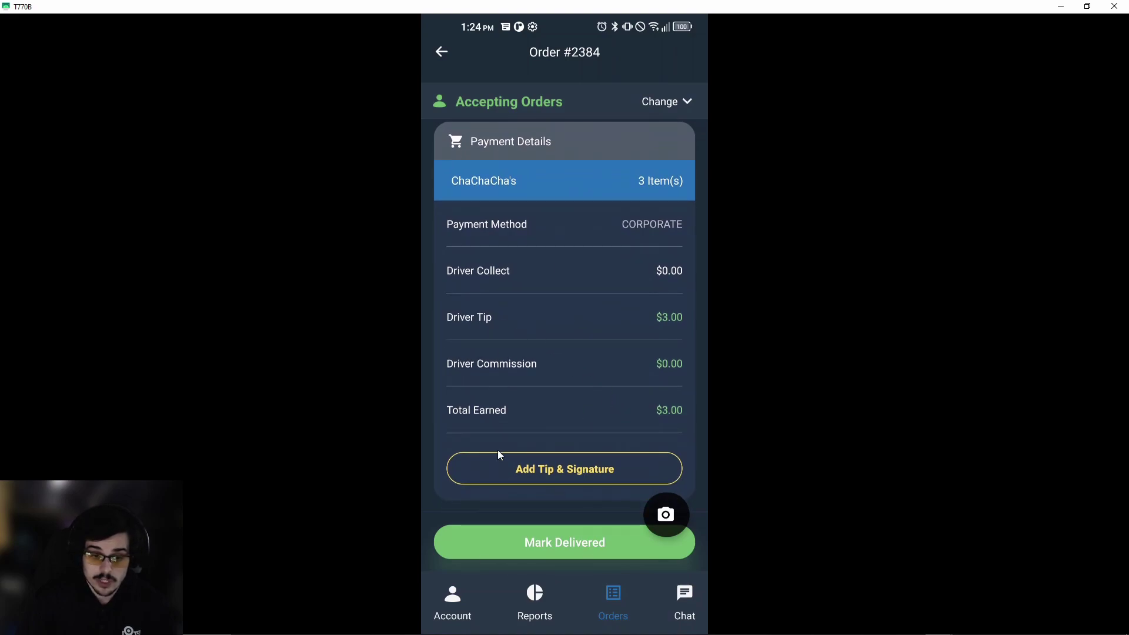
# Record A Family Member as the person who received the order.
pyautogui.click(525, 481)
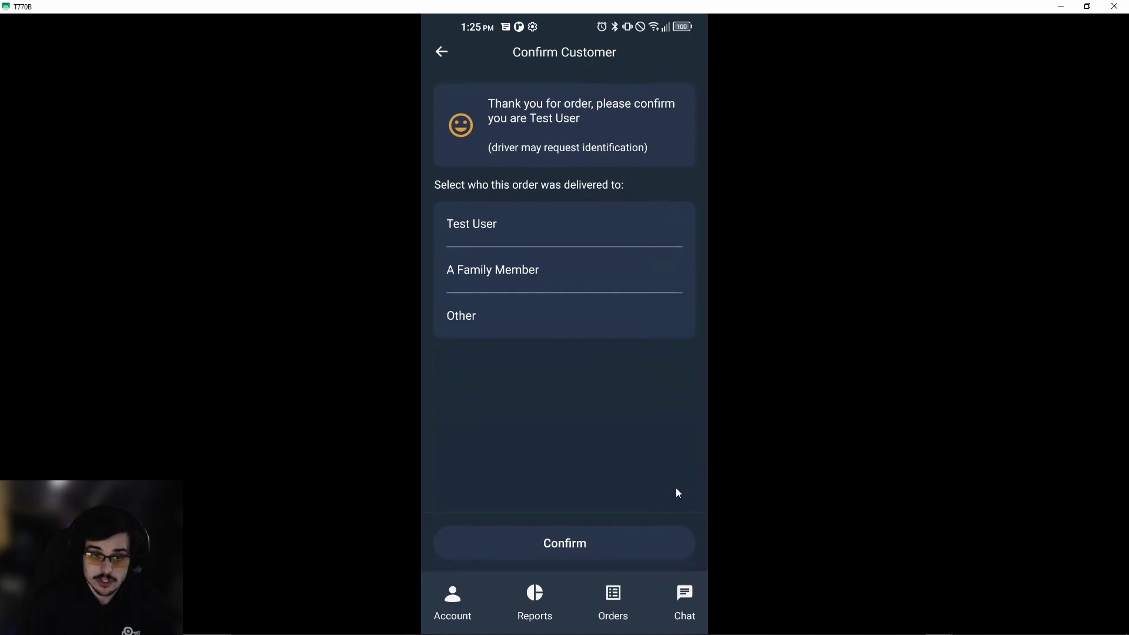
pyautogui.click(554, 279)
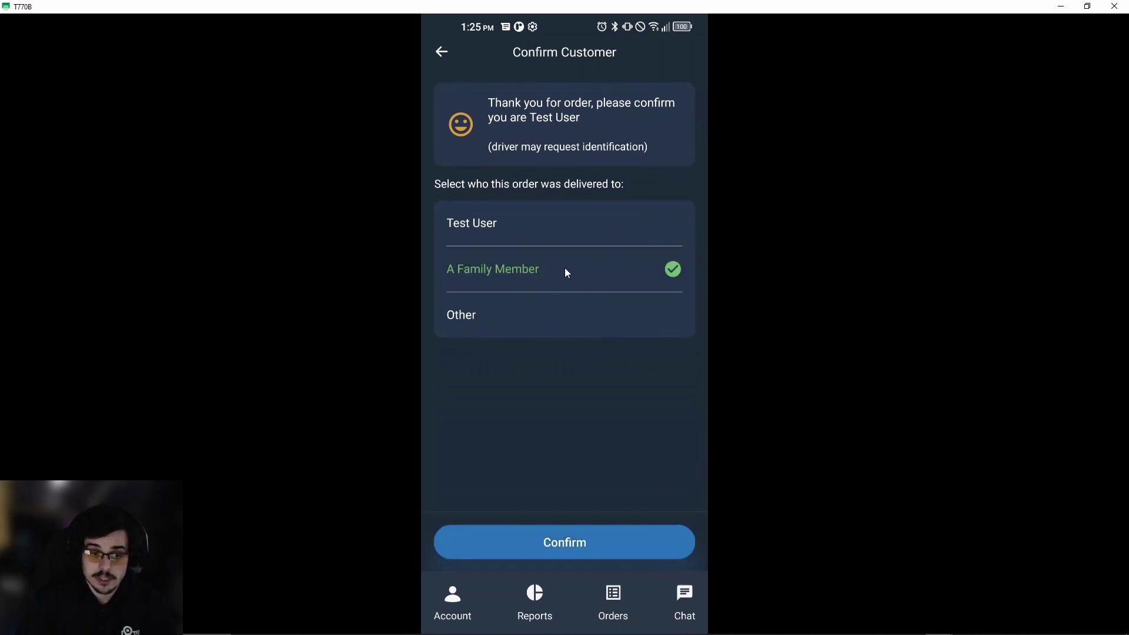
pyautogui.click(591, 541)
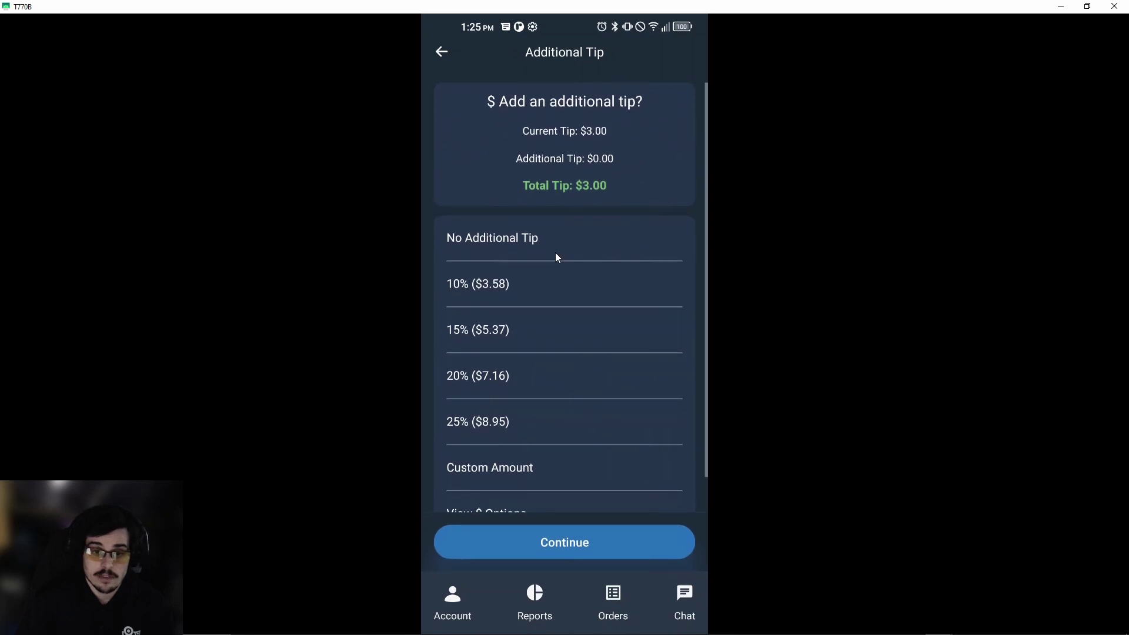
# Choose No Additional Tip, keeping the total tip at $3.00, and continue to signing.
pyautogui.scroll(-2, 610, 361)
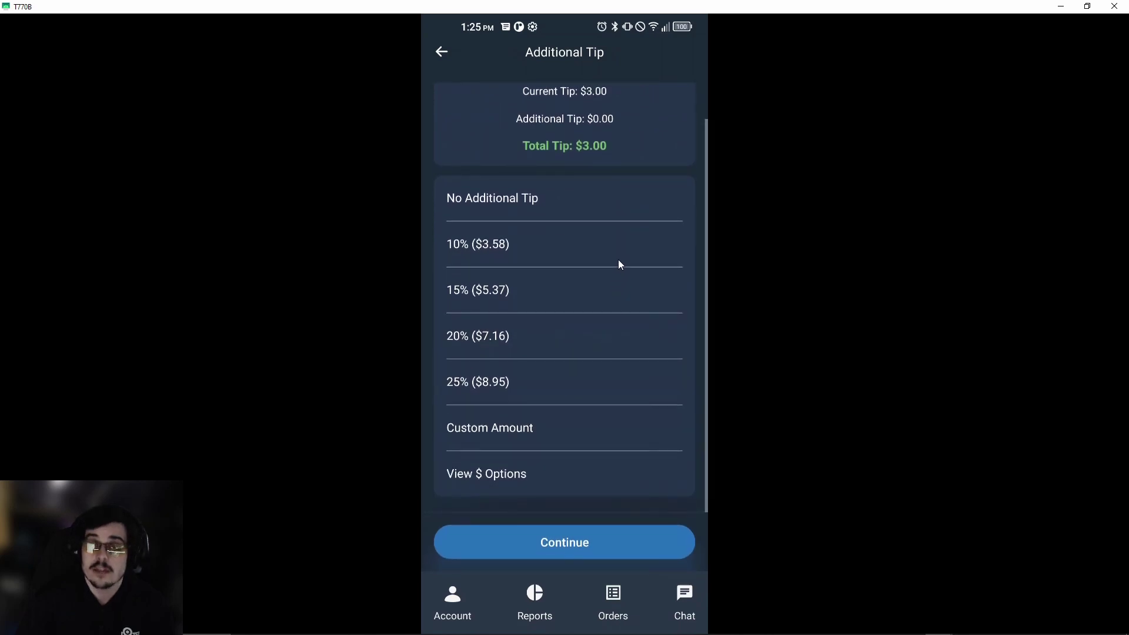
pyautogui.click(619, 259)
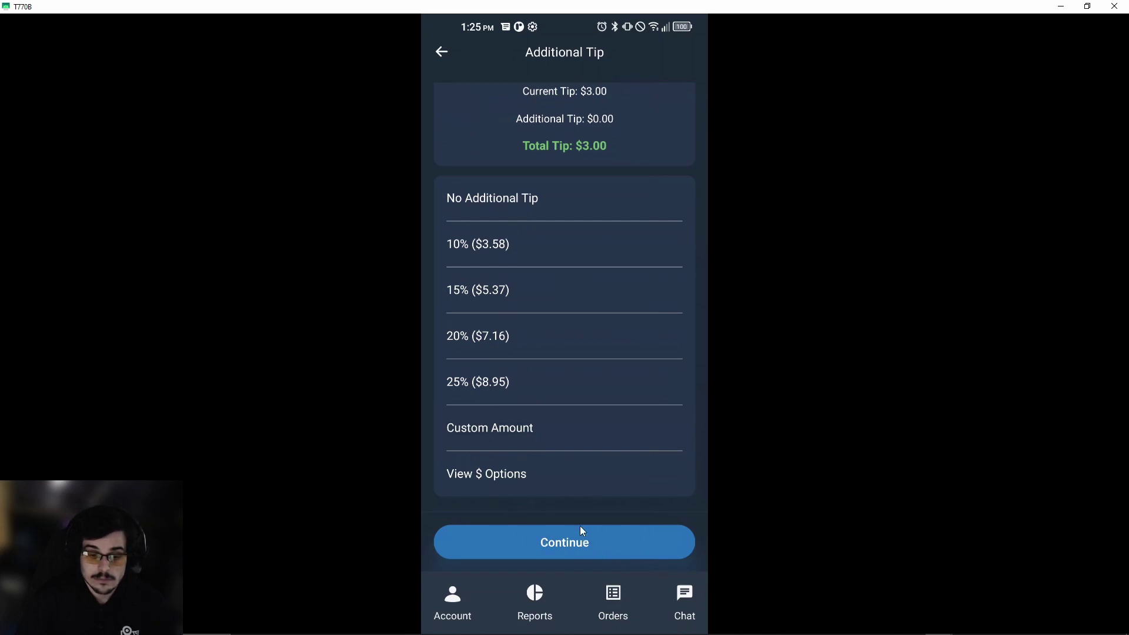
pyautogui.scroll(1, 567, 443)
pyautogui.scroll(-1, 558, 378)
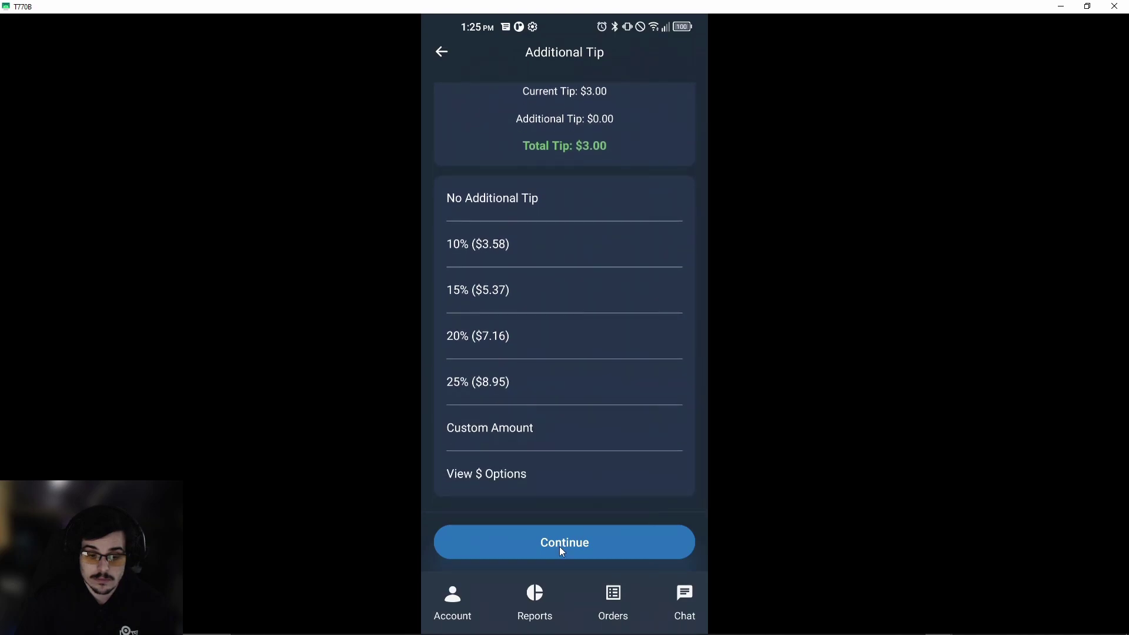
pyautogui.click(506, 227)
pyautogui.click(510, 216)
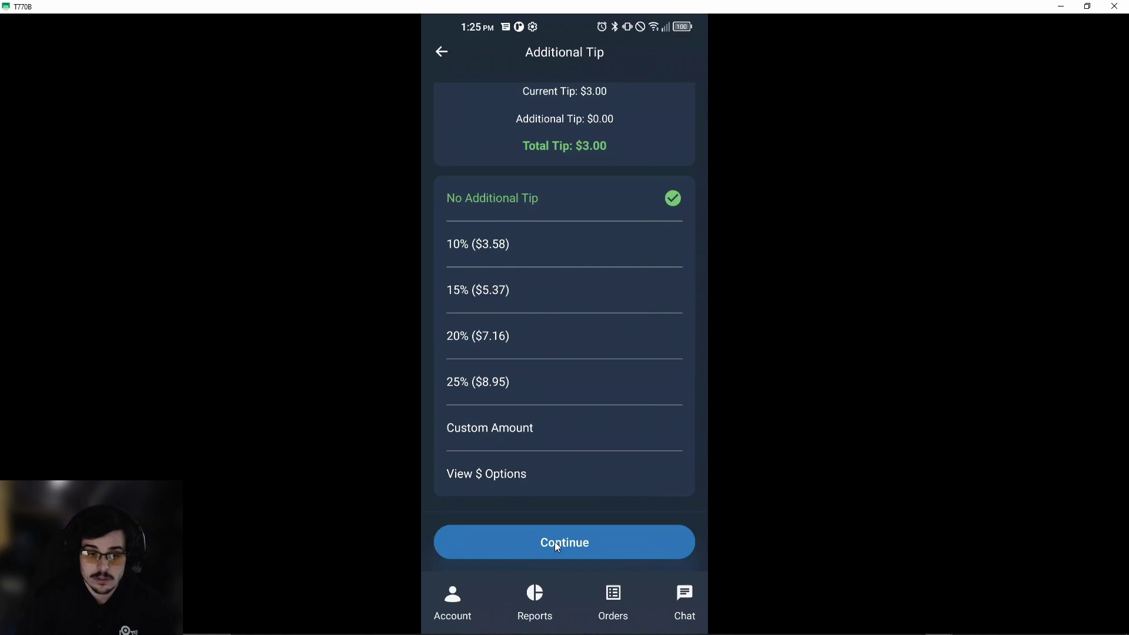
pyautogui.click(590, 551)
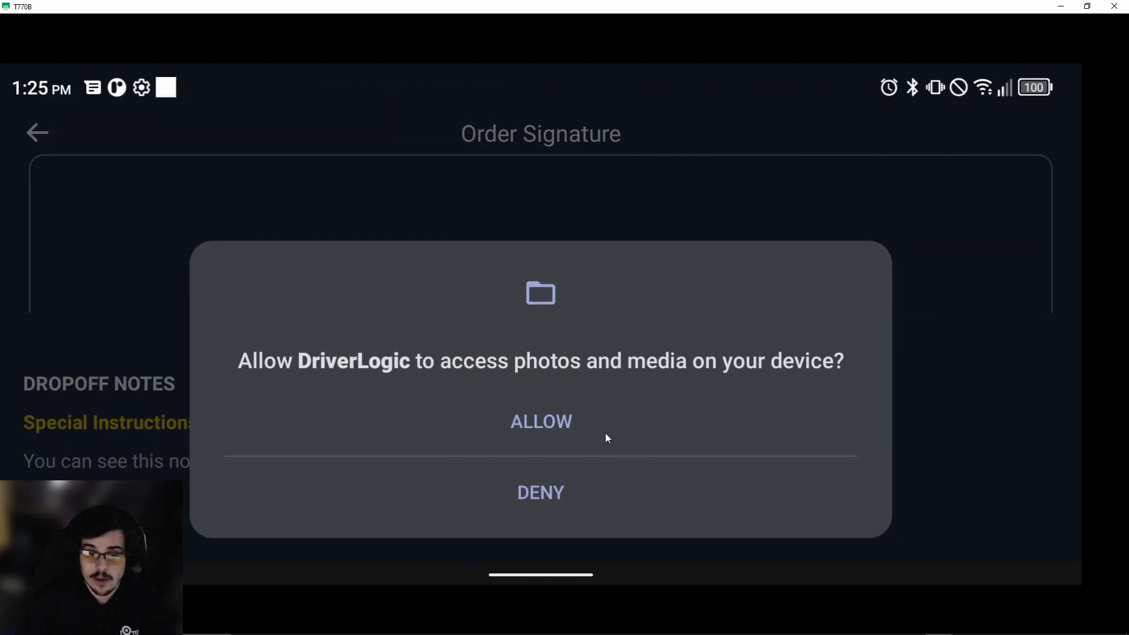
# Grant photo and media access, then draw and save the recipient's signature.
pyautogui.click(599, 425)
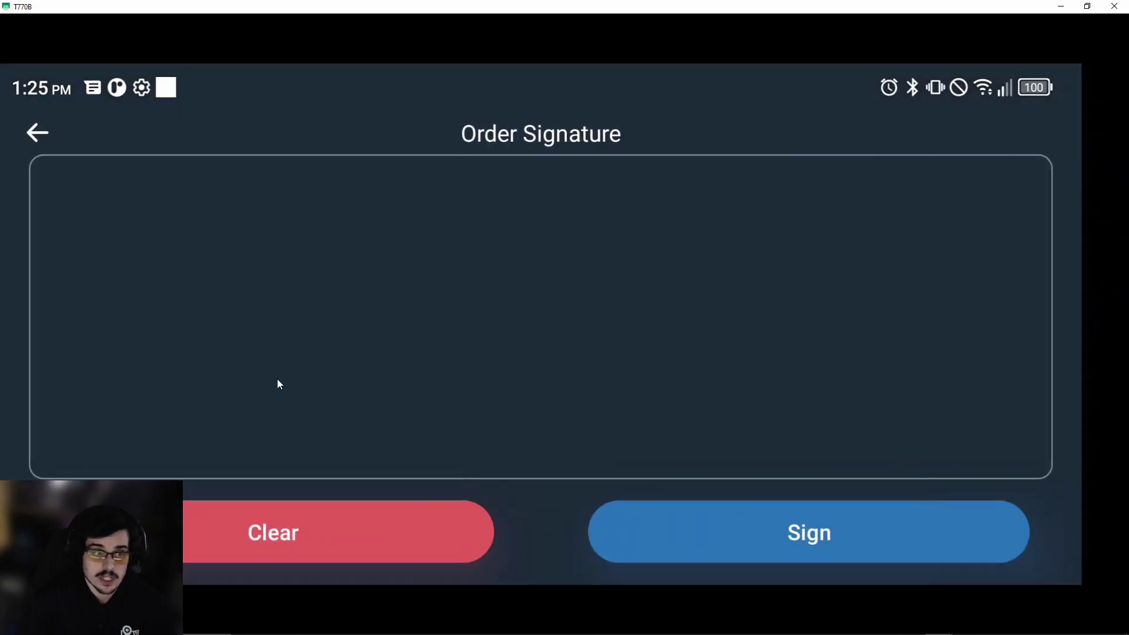
pyautogui.moveTo(419, 408)
pyautogui.mouseDown()
pyautogui.moveTo(576, 323)
pyautogui.moveTo(733, 290)
pyautogui.moveTo(722, 397)
pyautogui.mouseUp()
pyautogui.click(834, 534)
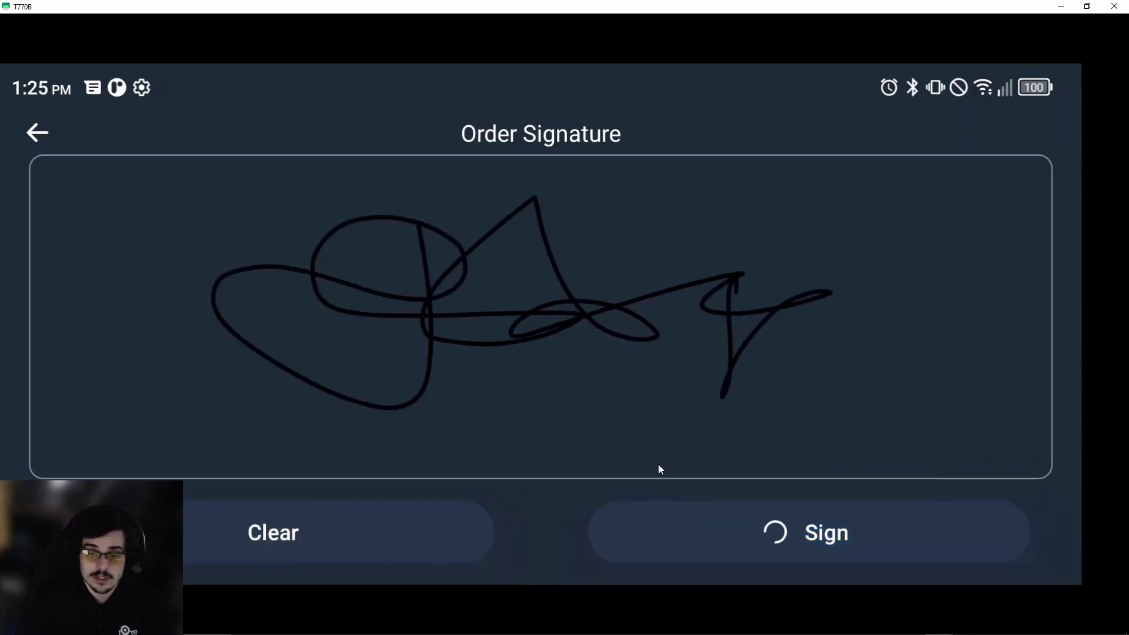
# Check the Signature and Photo sections, then mark Order #2384 delivered.
pyautogui.scroll(-5, 654, 459)
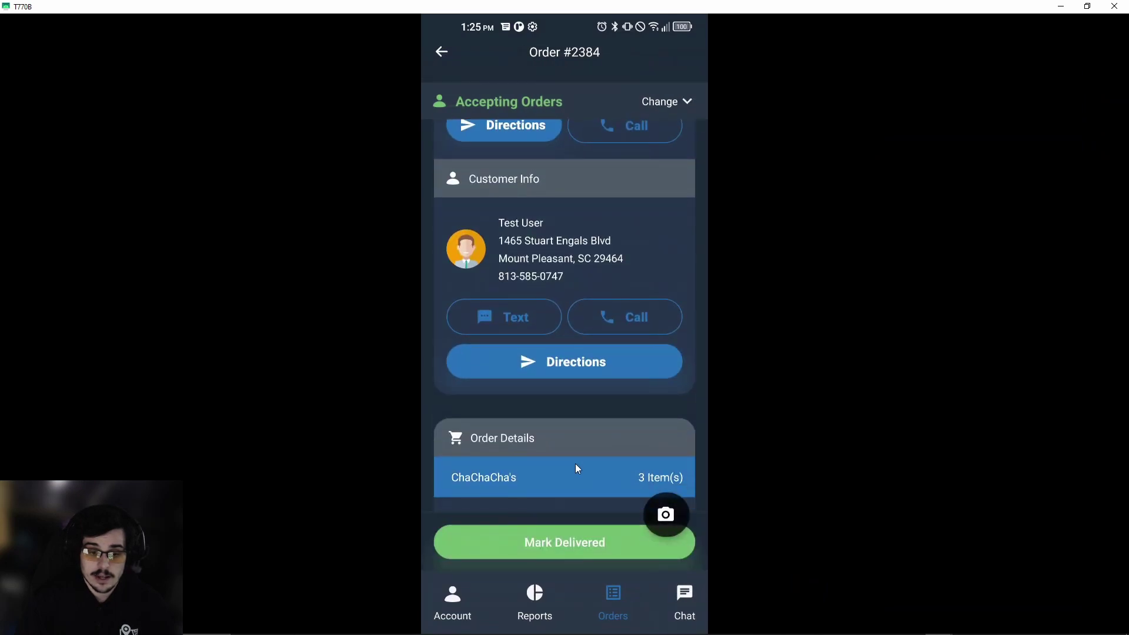
pyautogui.moveTo(575, 464); pyautogui.dragTo(546, 203)
pyautogui.scroll(-10, 590, 250)
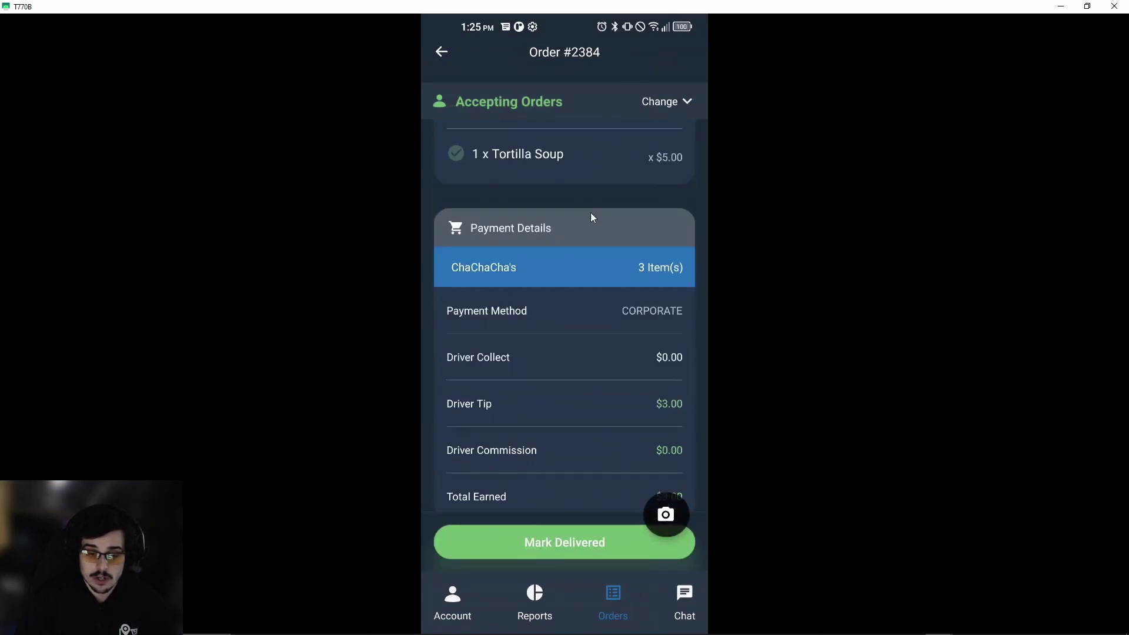
pyautogui.scroll(-3, 579, 391)
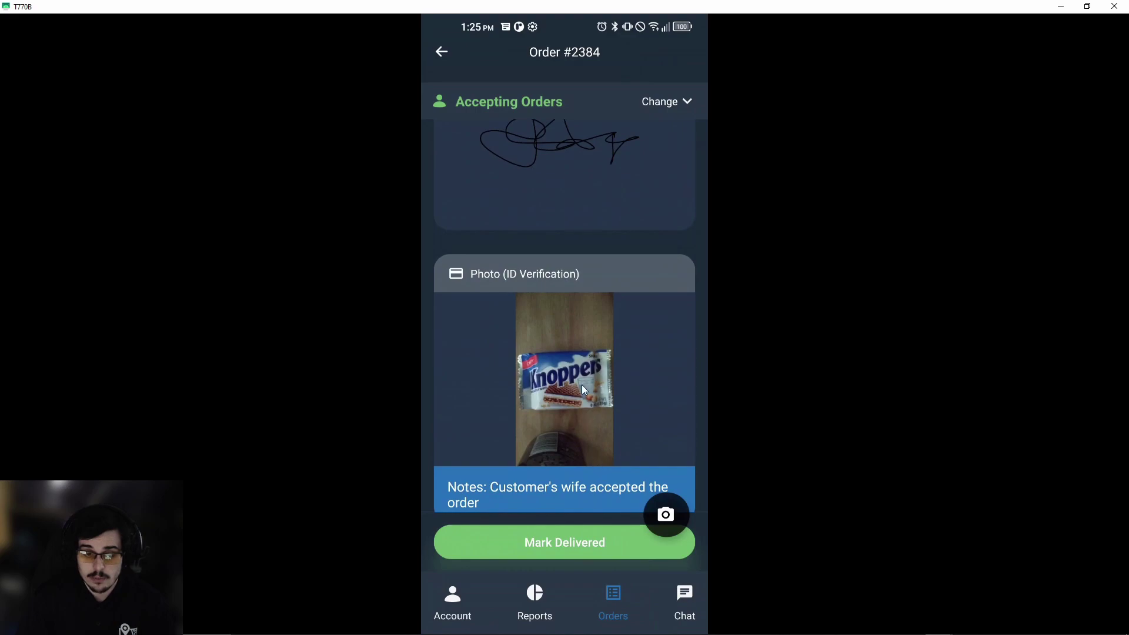
pyautogui.moveTo(594, 201)
pyautogui.mouseDown()
pyautogui.moveTo(611, 563)
pyautogui.moveTo(568, 383)
pyautogui.moveTo(570, 217)
pyautogui.mouseUp()
pyautogui.moveTo(577, 262); pyautogui.dragTo(595, 402)
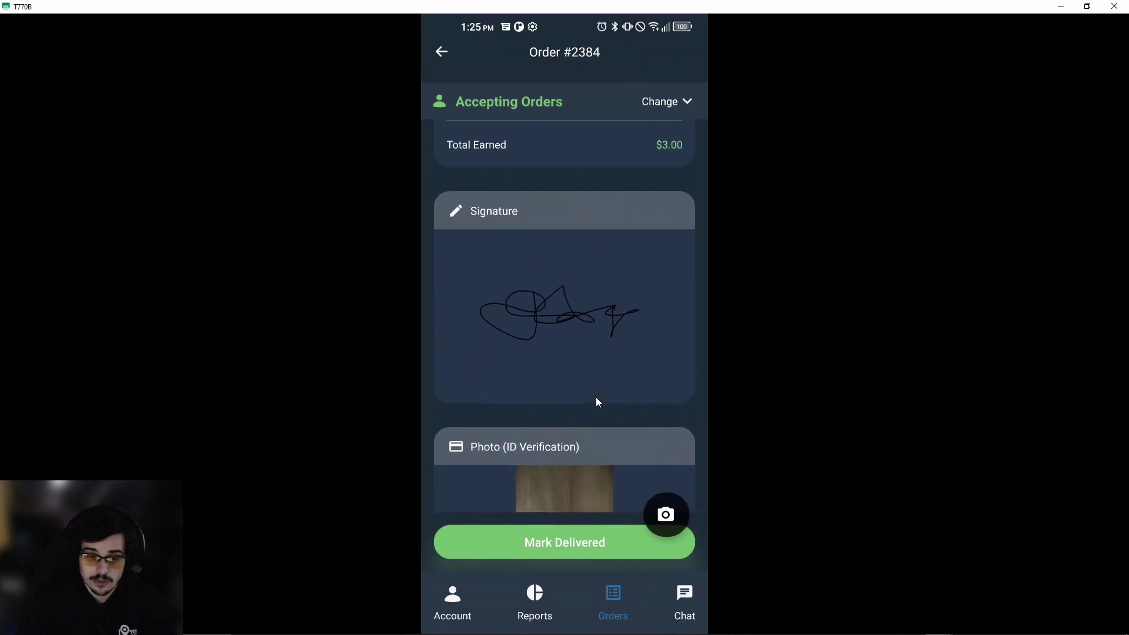
pyautogui.click(578, 550)
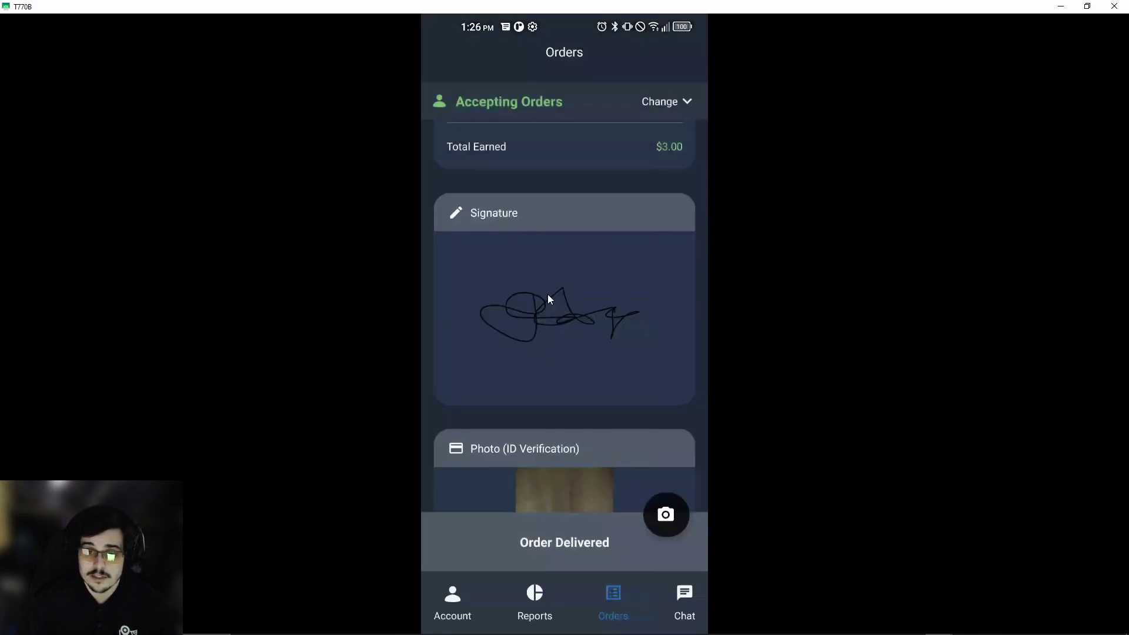
# Switch between the Delivered (1) and In Progress (0) order tabs to compare them.
pyautogui.click(603, 188)
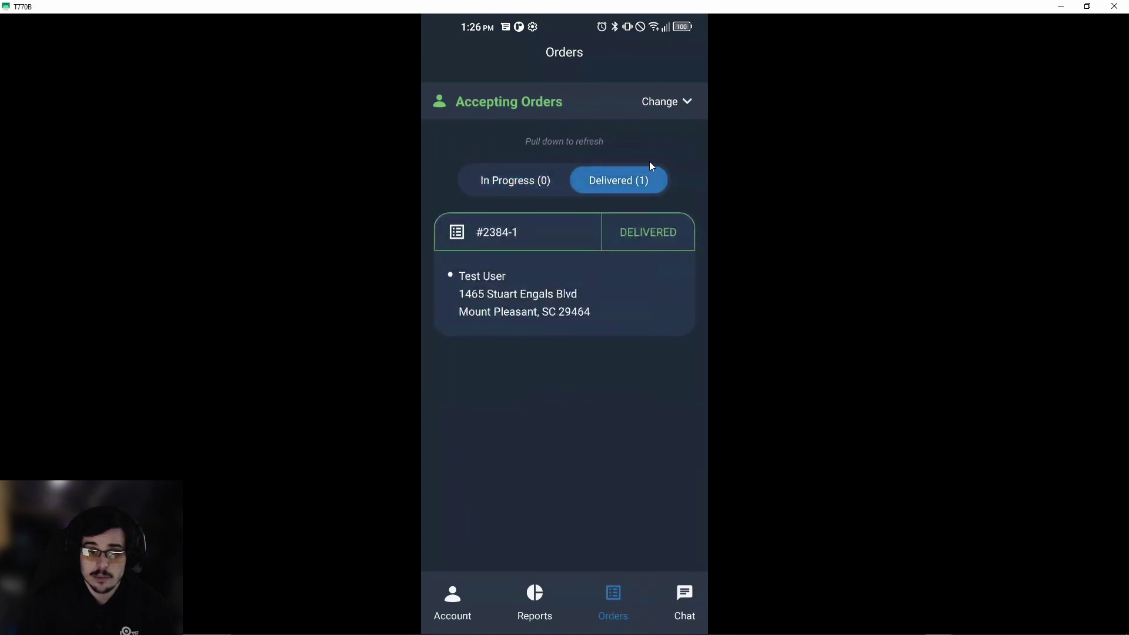
pyautogui.click(523, 172)
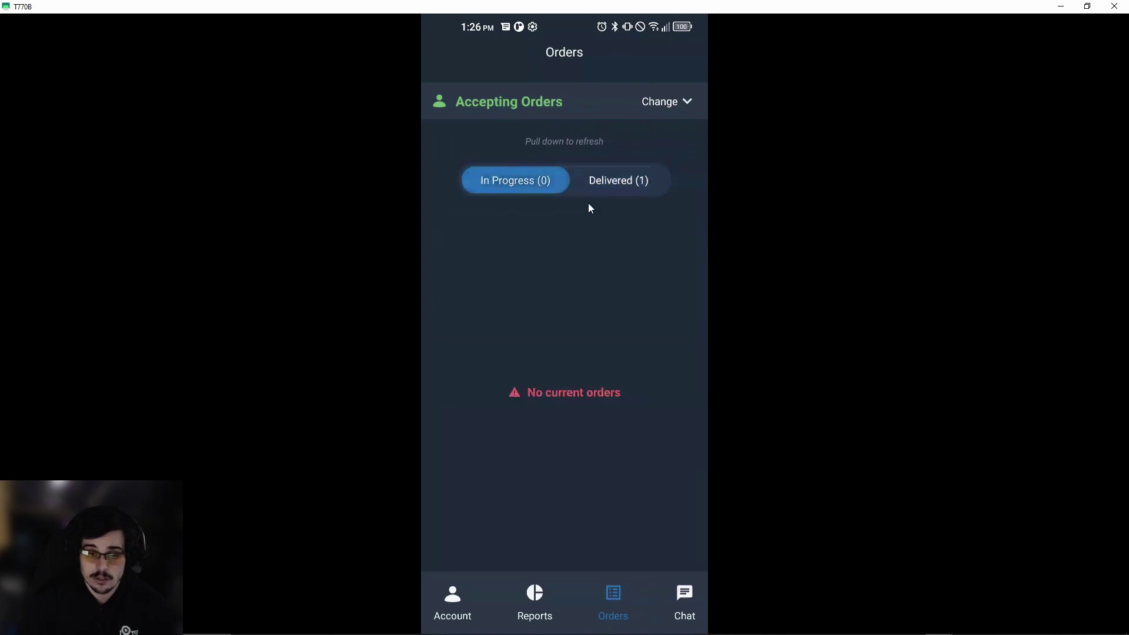
pyautogui.click(624, 195)
pyautogui.click(517, 182)
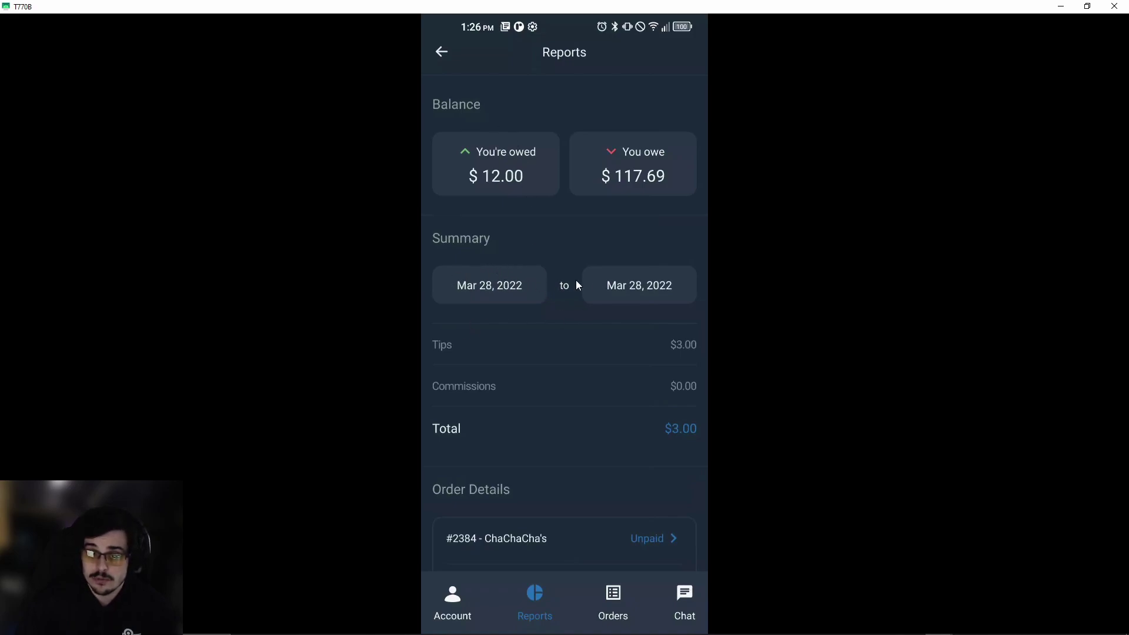
# Review the report's tips and totals, opening and dismissing the end-date picker unchanged.
pyautogui.scroll(-5, 566, 271)
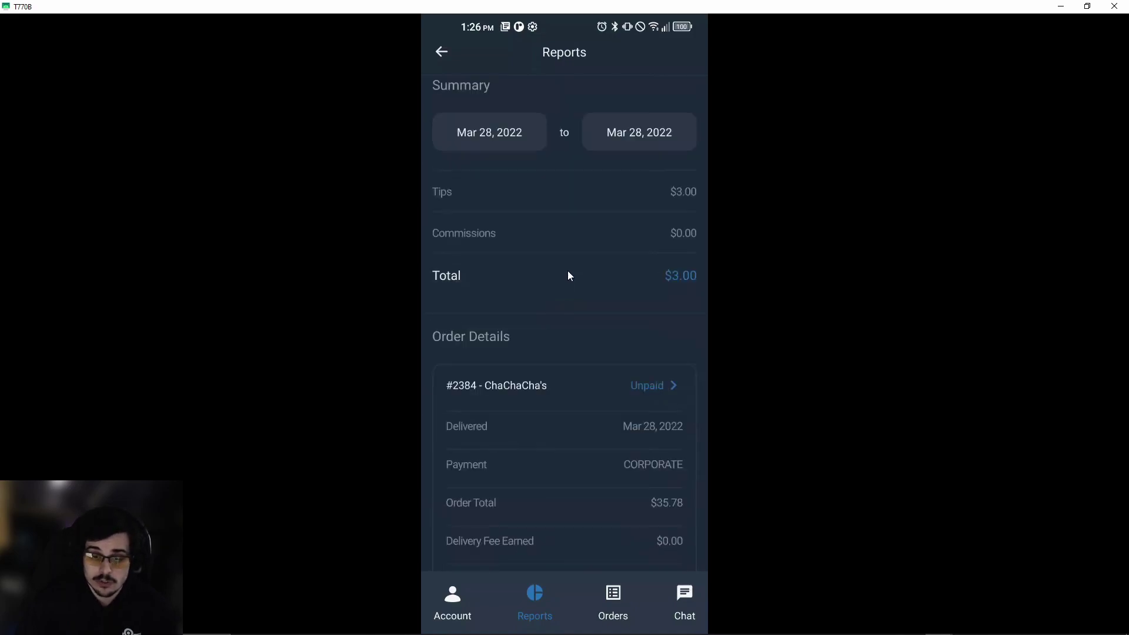
pyautogui.scroll(4, 574, 263)
pyautogui.scroll(1, 610, 235)
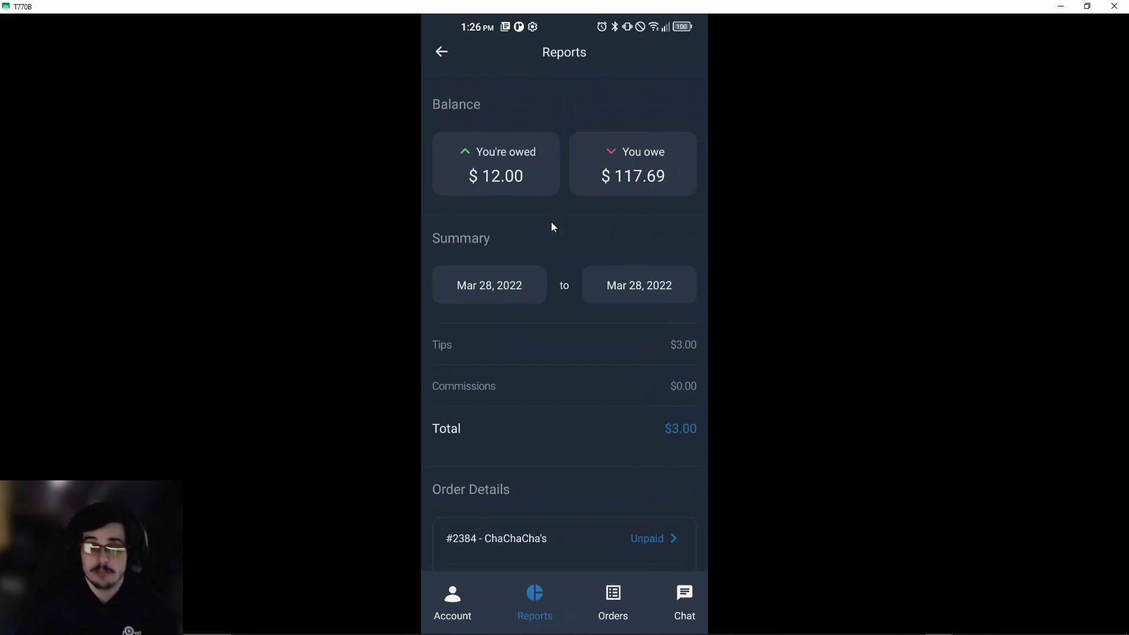
pyautogui.scroll(-3, 541, 215)
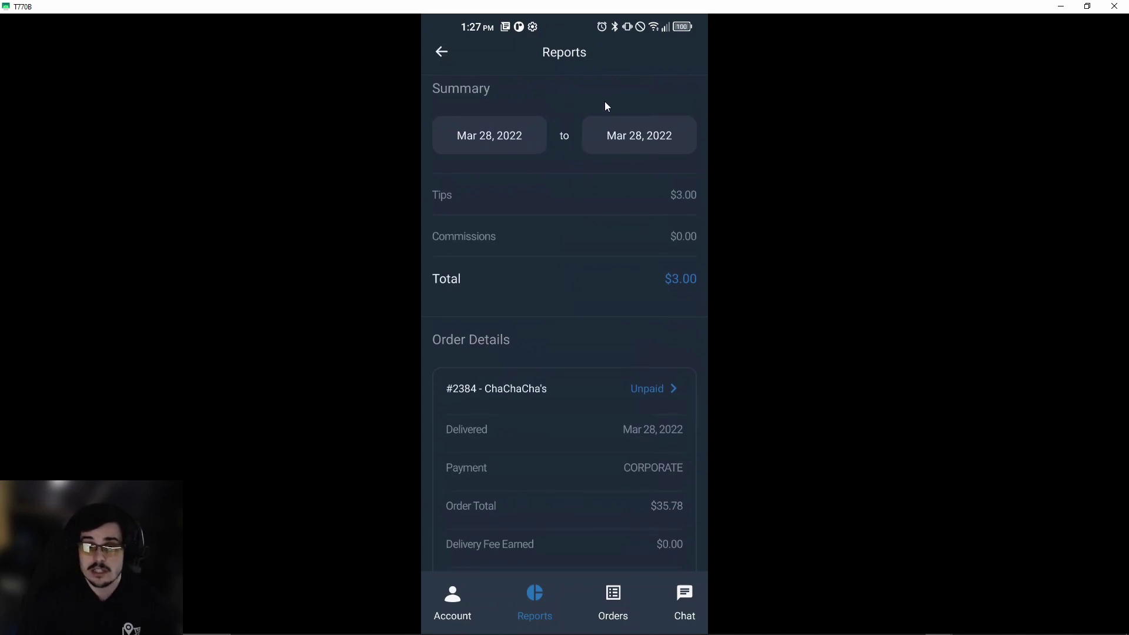
pyautogui.click(634, 151)
pyautogui.click(621, 126)
pyautogui.click(580, 180)
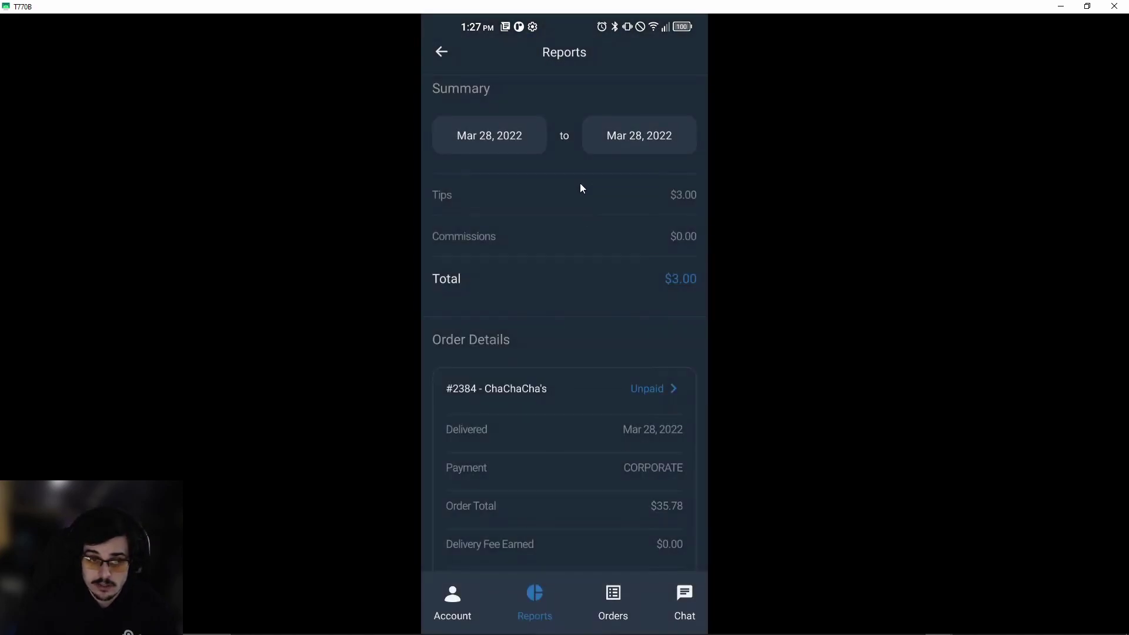
# Scroll through the order #2384 earnings, then open the Account screen with order statistics.
pyautogui.scroll(-2, 599, 247)
pyautogui.scroll(3, 629, 223)
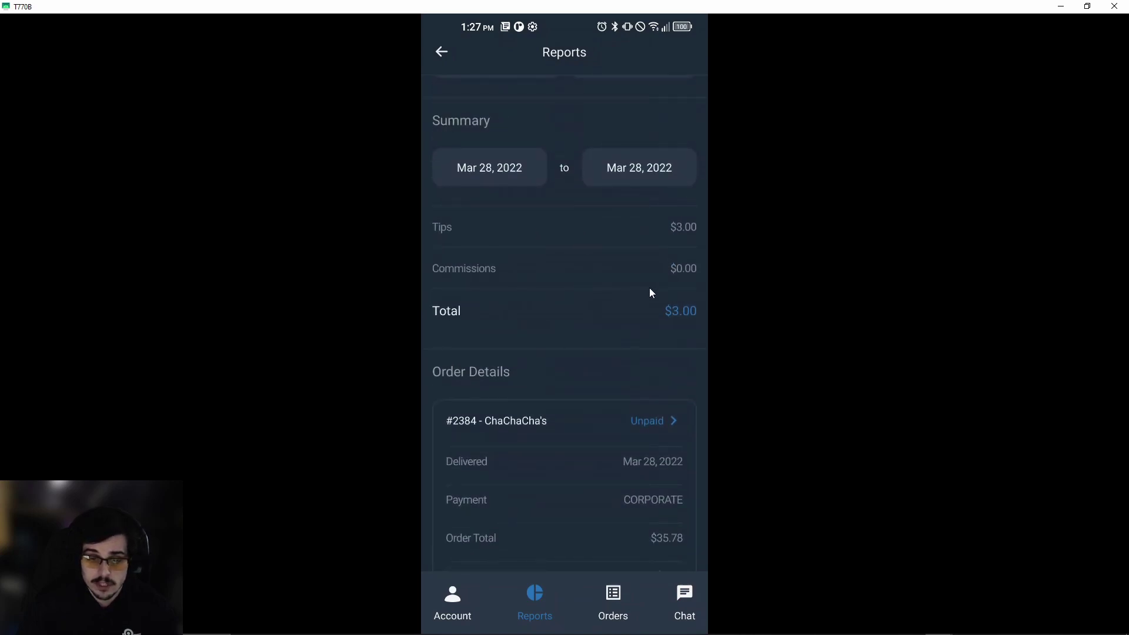
pyautogui.scroll(-2, 634, 456)
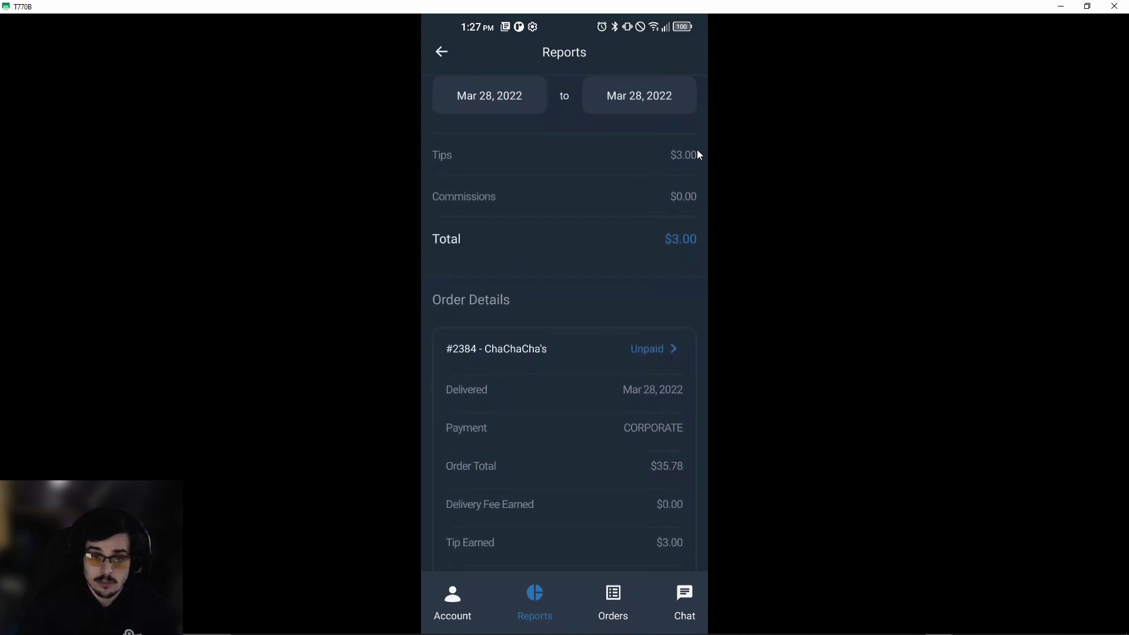
pyautogui.scroll(-1, 647, 199)
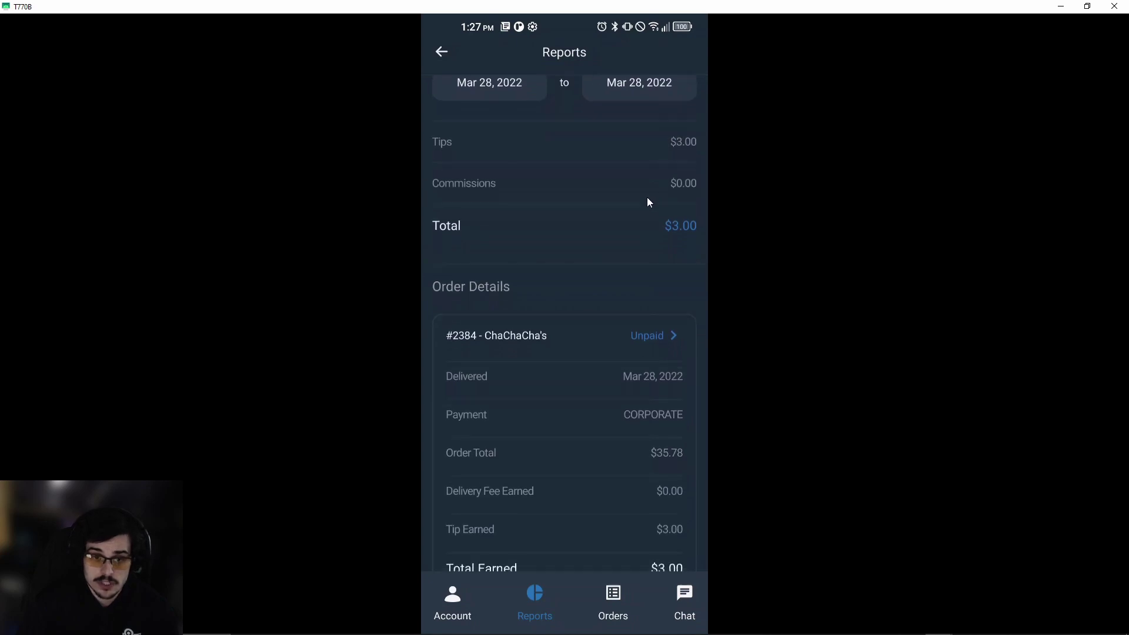
pyautogui.scroll(-2, 617, 203)
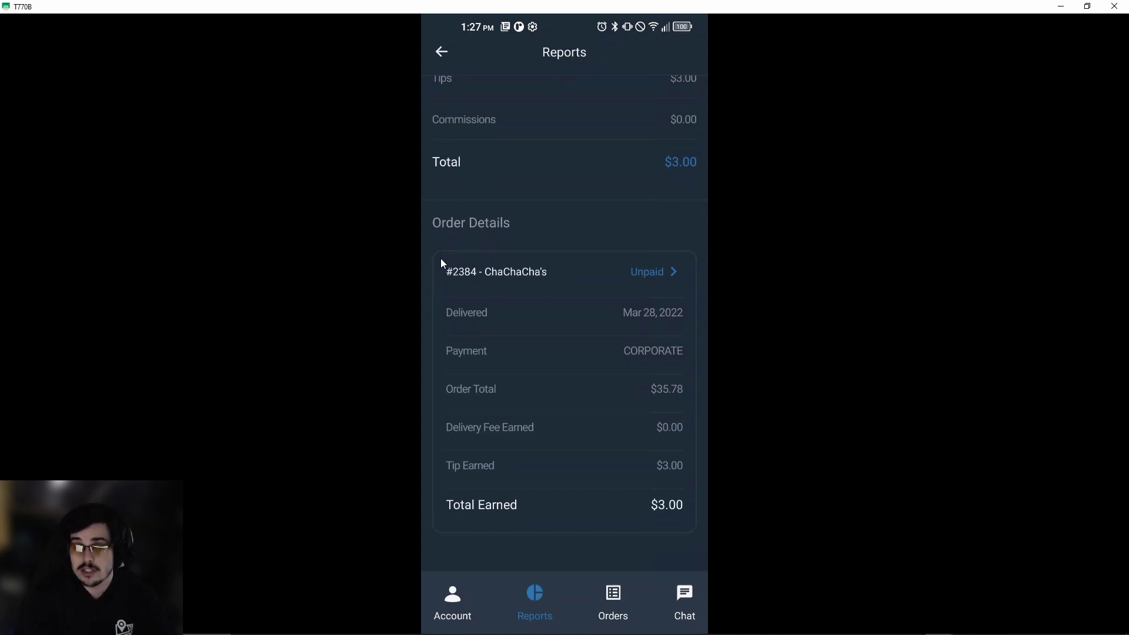
pyautogui.scroll(5, 591, 285)
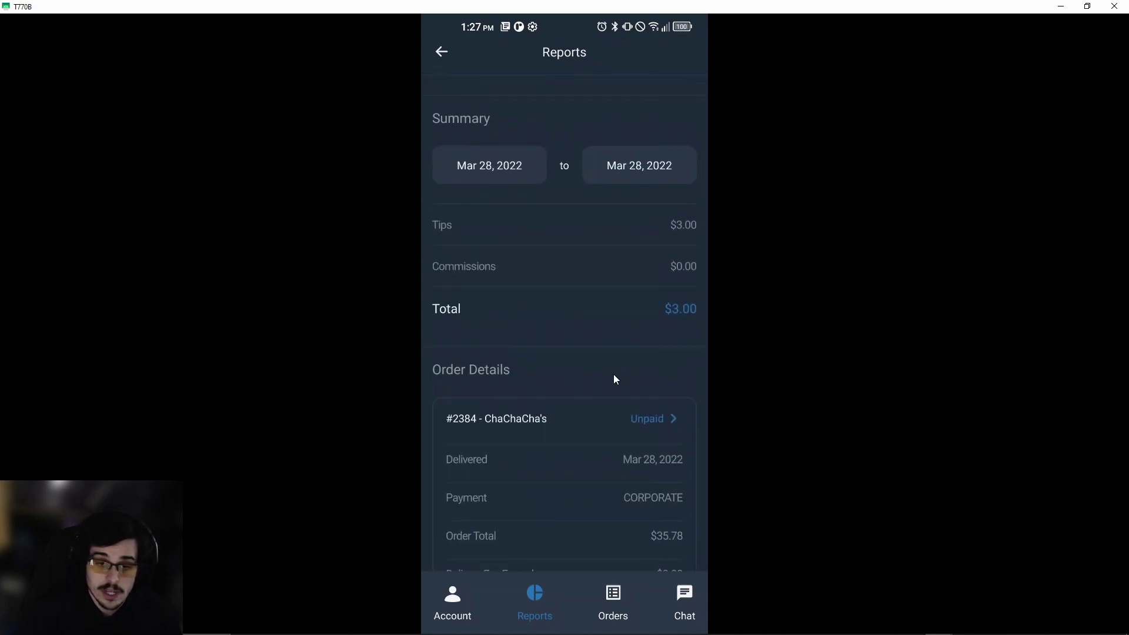
pyautogui.click(445, 621)
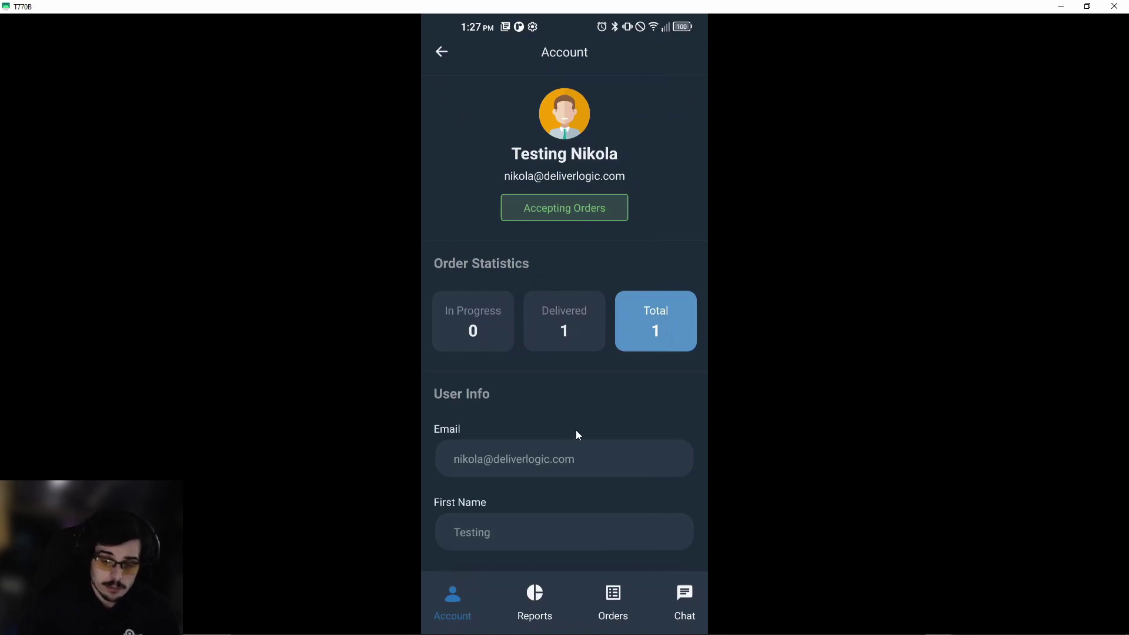
# Scroll down through the Account page's User Info and App Info sections.
pyautogui.moveTo(576, 425); pyautogui.dragTo(562, 269)
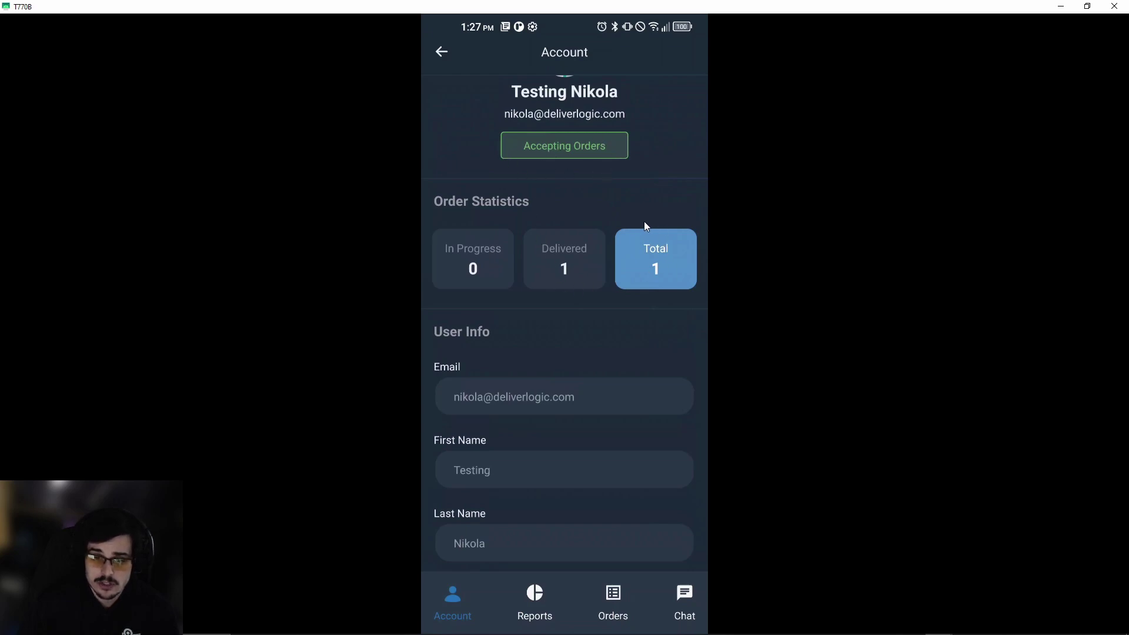
pyautogui.moveTo(630, 335); pyautogui.dragTo(595, 161)
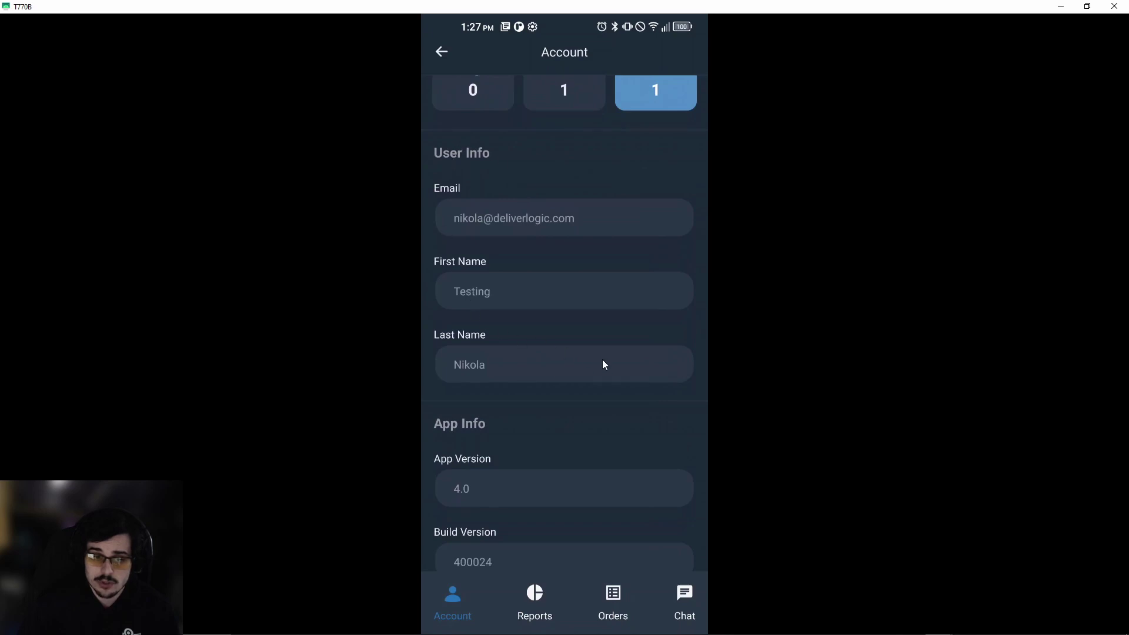
pyautogui.moveTo(602, 359); pyautogui.dragTo(619, 174)
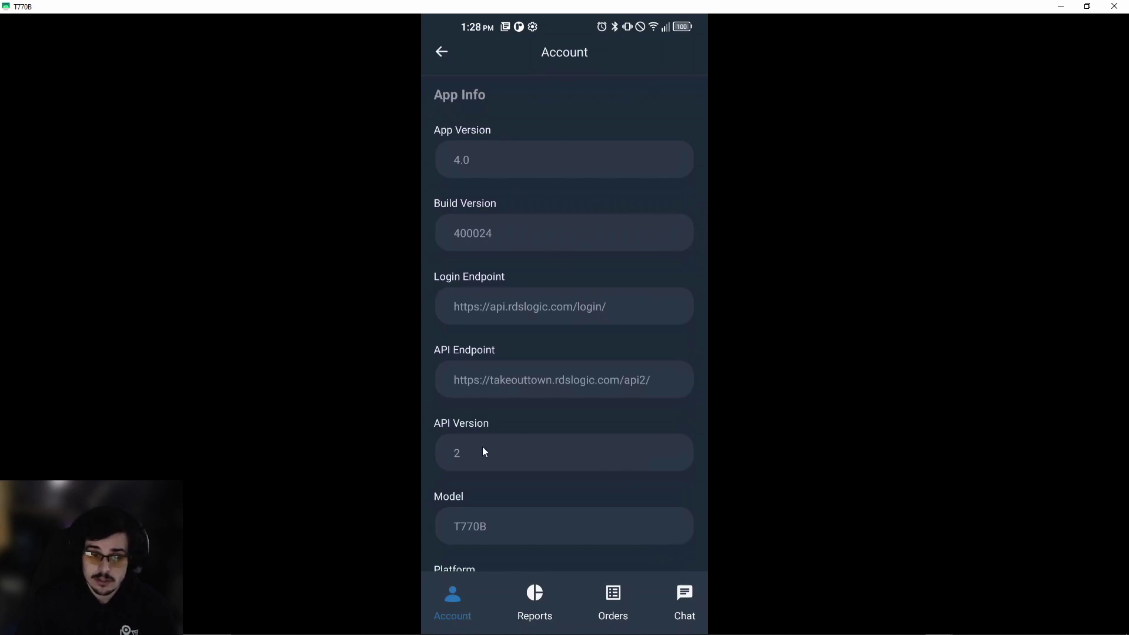
pyautogui.moveTo(702, 463); pyautogui.dragTo(710, 78)
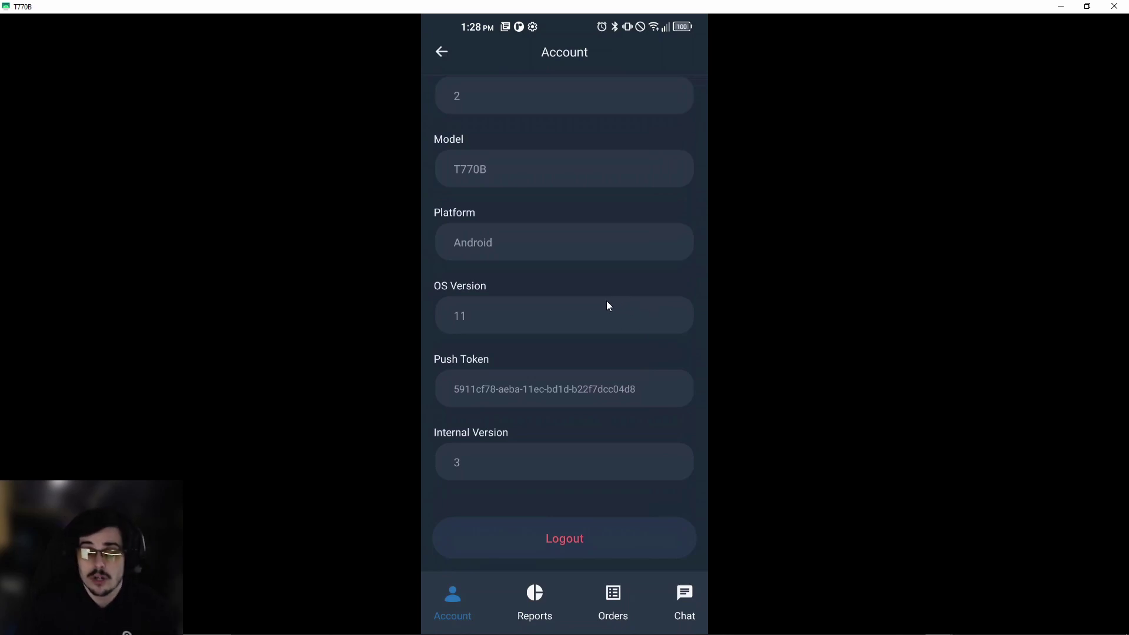
pyautogui.scroll(5, 605, 301)
pyautogui.scroll(2, 623, 284)
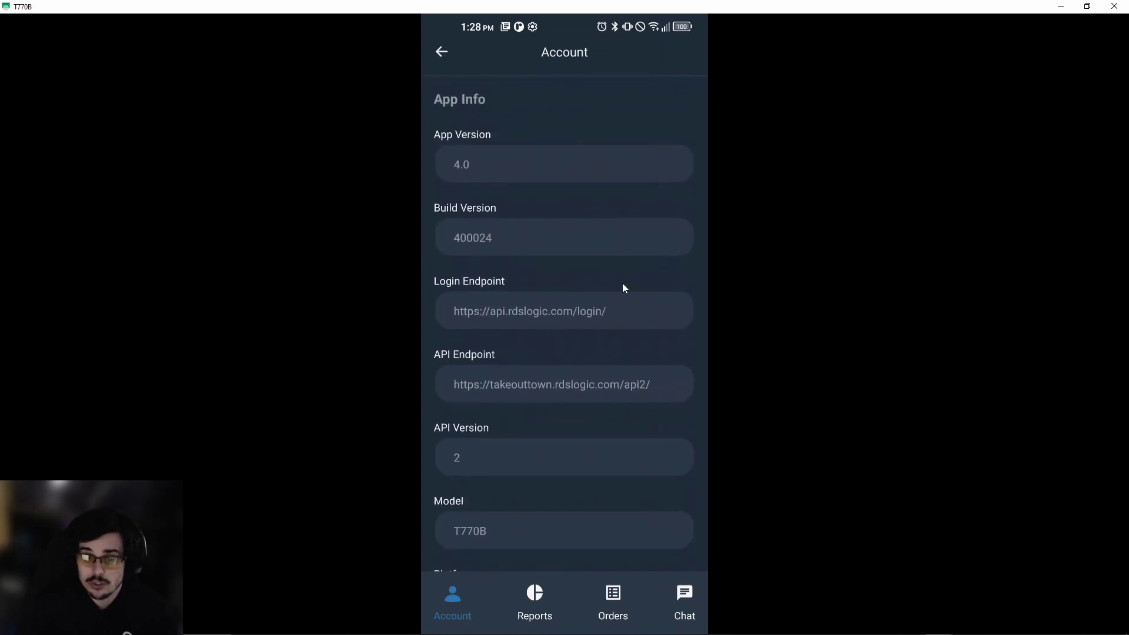
# Log out of the driver account, returning to the Login screen.
pyautogui.scroll(-1, 612, 282)
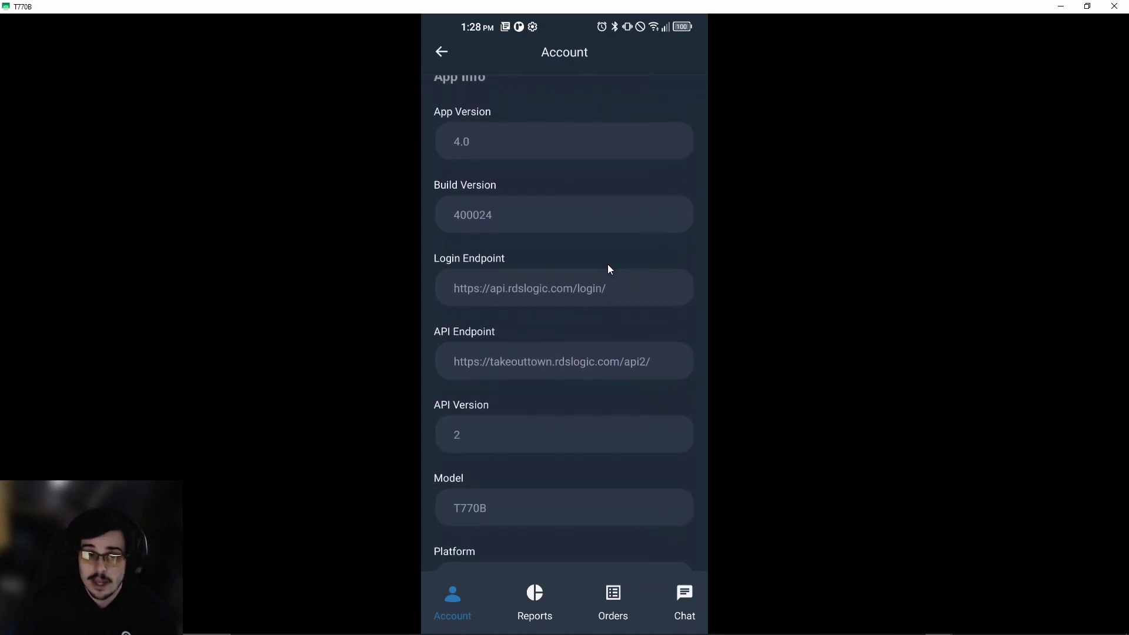
pyautogui.scroll(1, 608, 271)
pyautogui.scroll(-1, 607, 271)
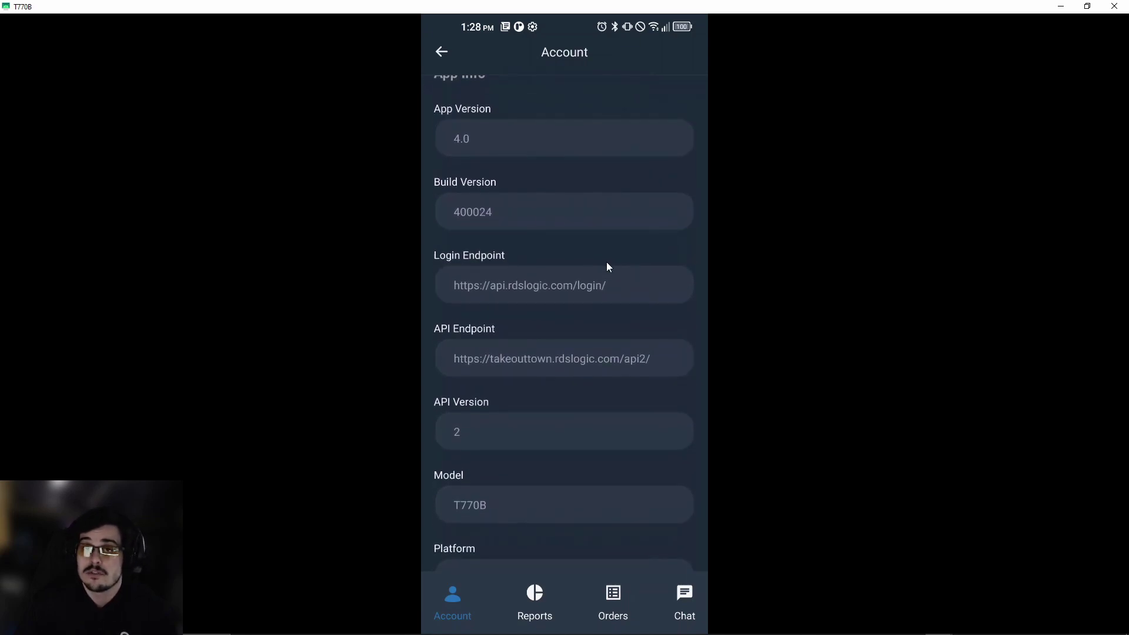
pyautogui.scroll(-2, 605, 341)
pyautogui.scroll(-3, 617, 393)
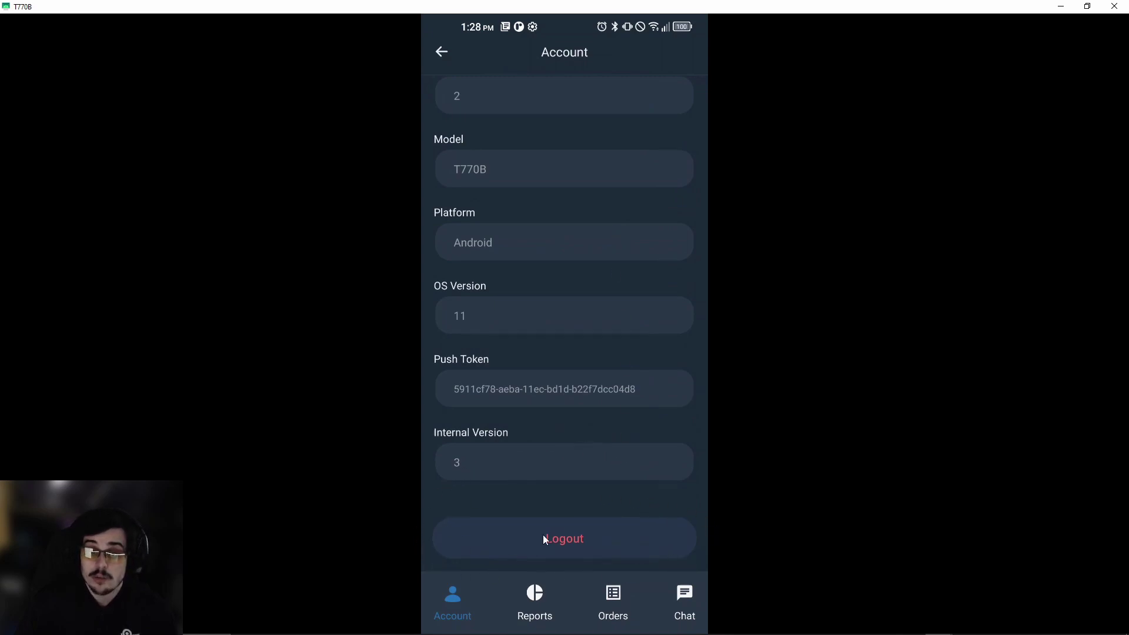
pyautogui.scroll(10, 583, 337)
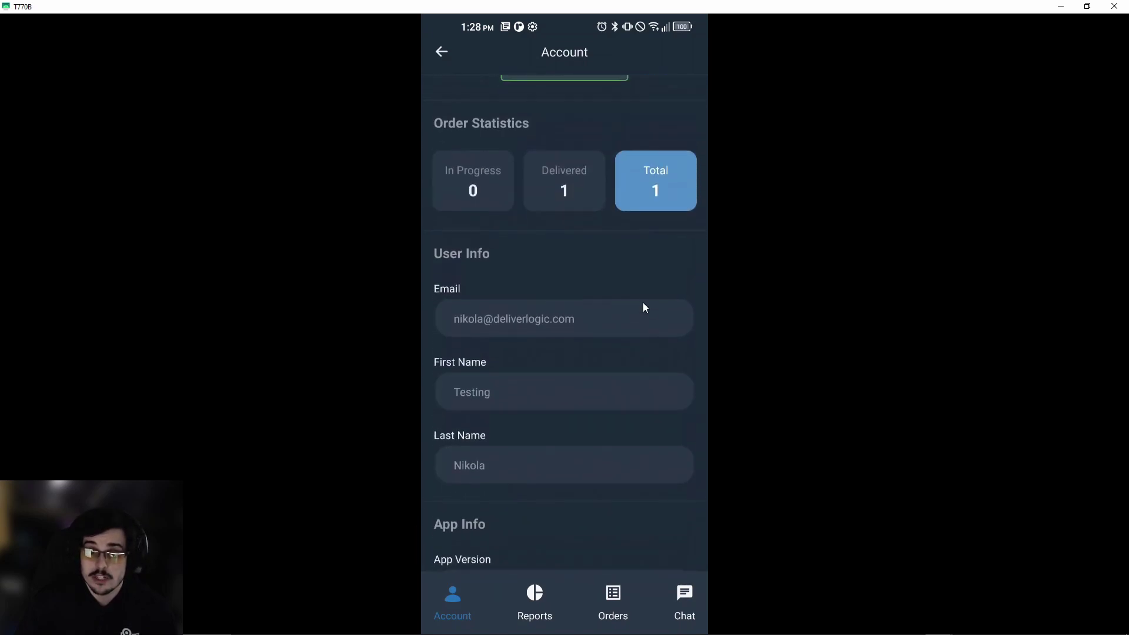
pyautogui.scroll(2, 653, 317)
pyautogui.scroll(-10, 564, 382)
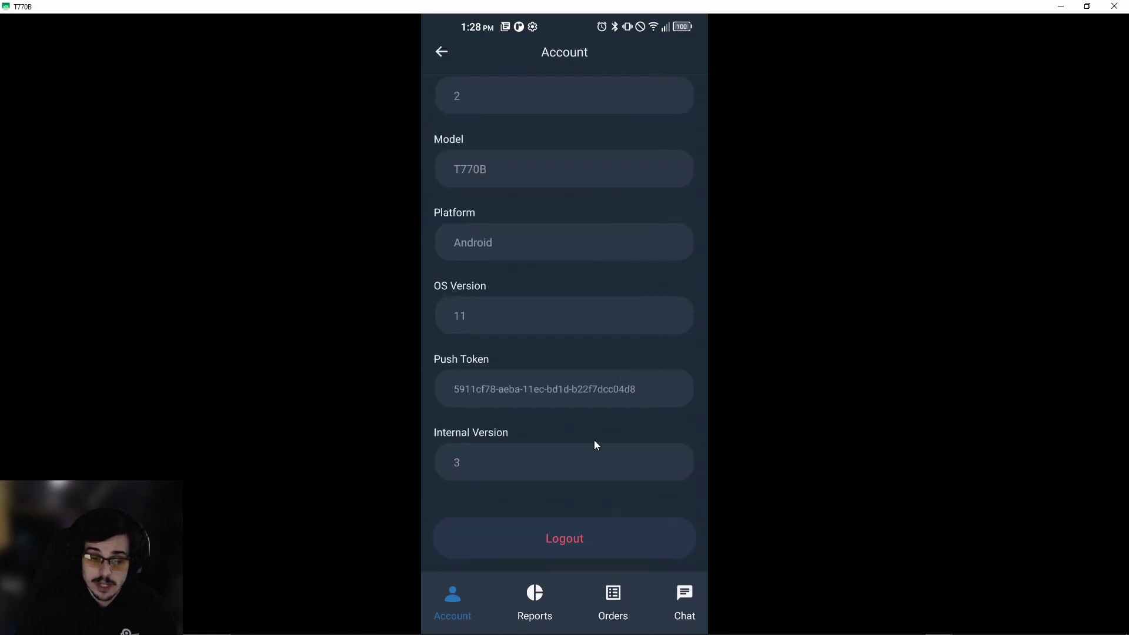
pyautogui.click(562, 533)
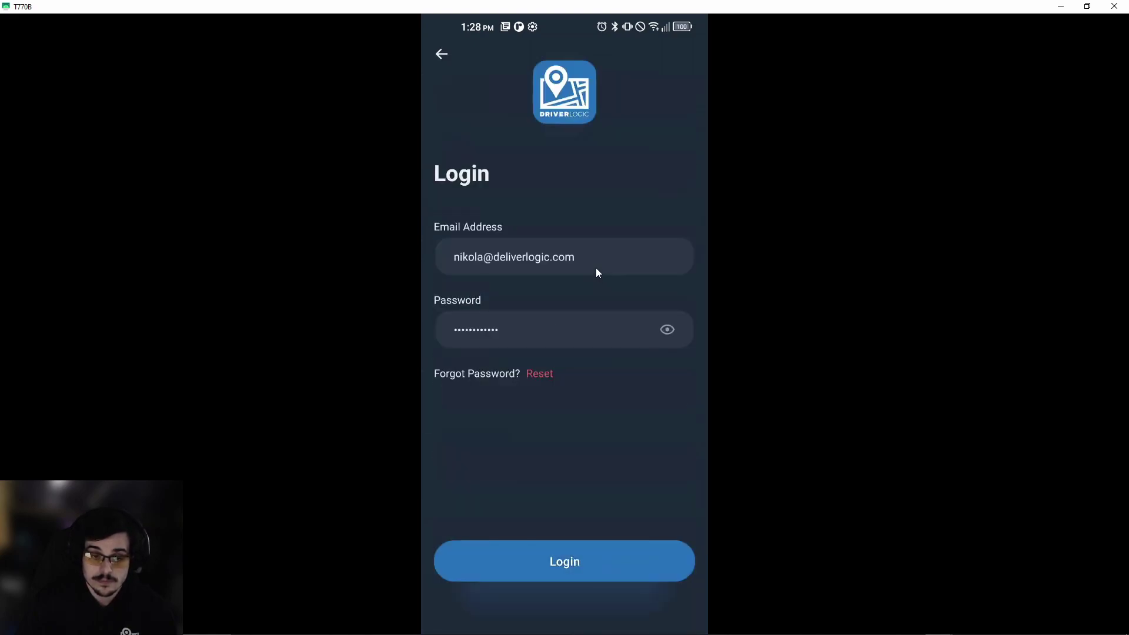
# Log in with the saved credentials and switch the driver to Accepting Orders.
pyautogui.click(611, 544)
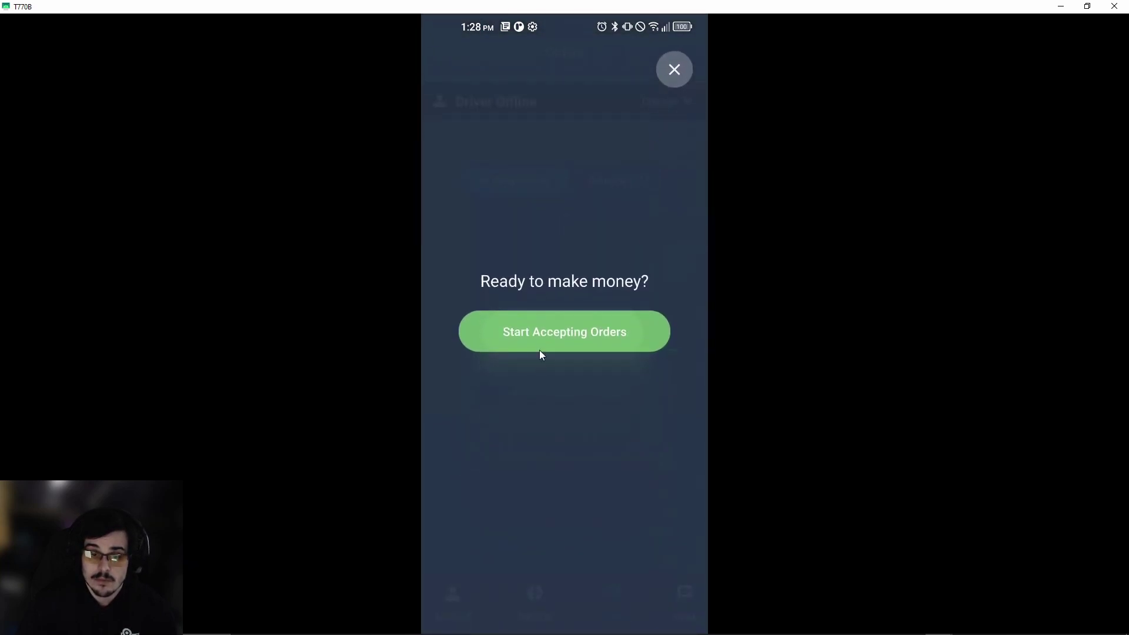
pyautogui.click(540, 350)
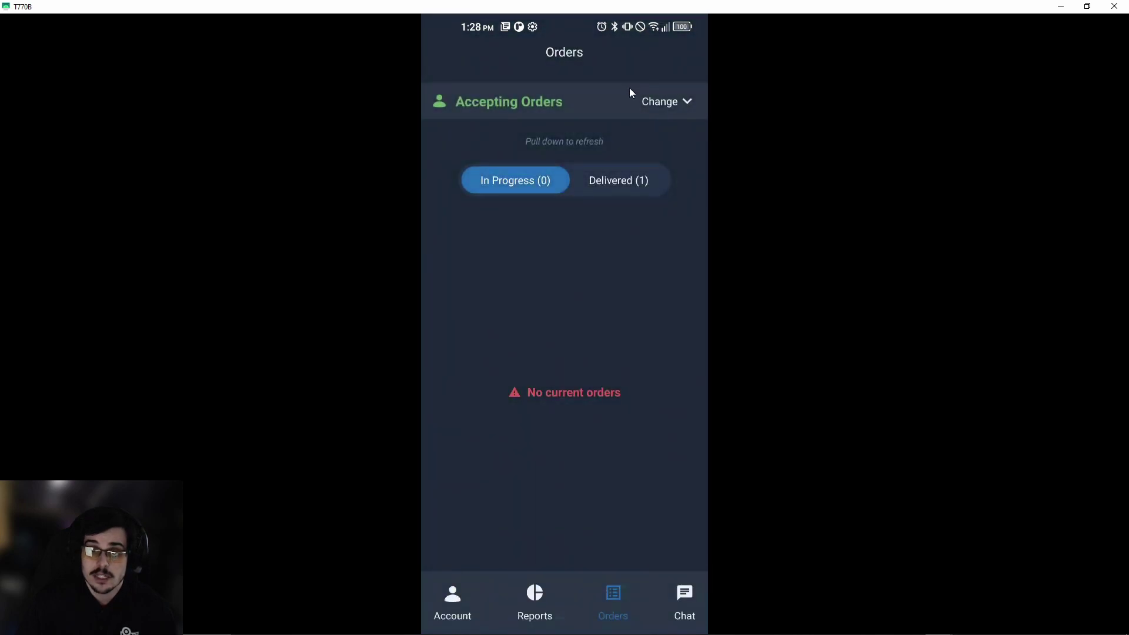
# Check the driver out to Driver Offline and view the support team's 'test' chat message.
pyautogui.click(656, 106)
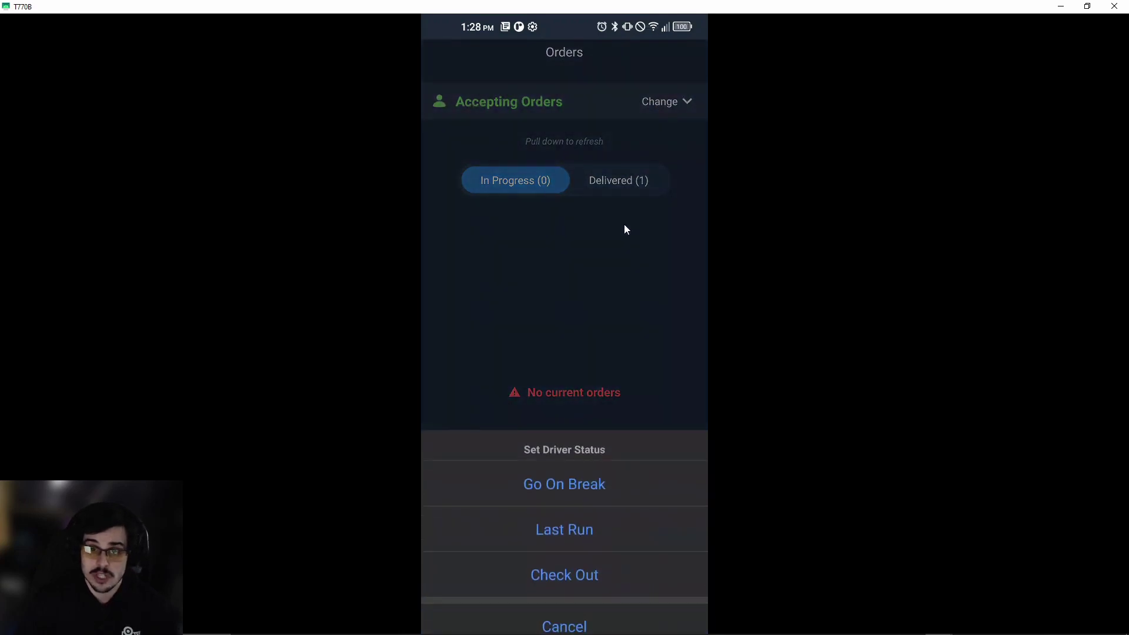
pyautogui.click(573, 575)
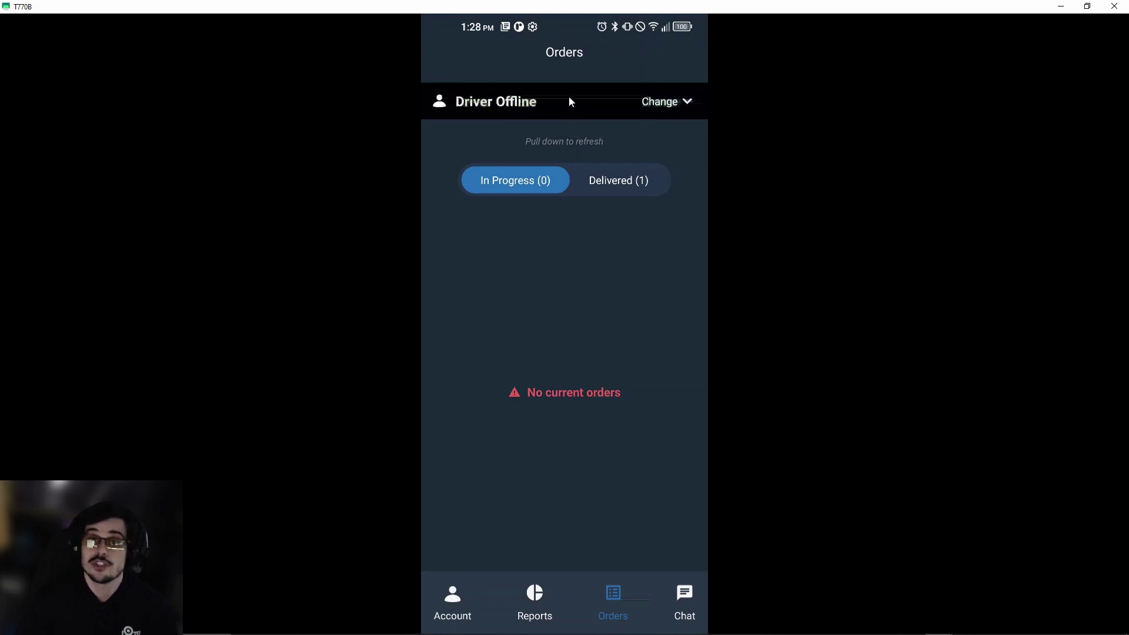
pyautogui.click(681, 594)
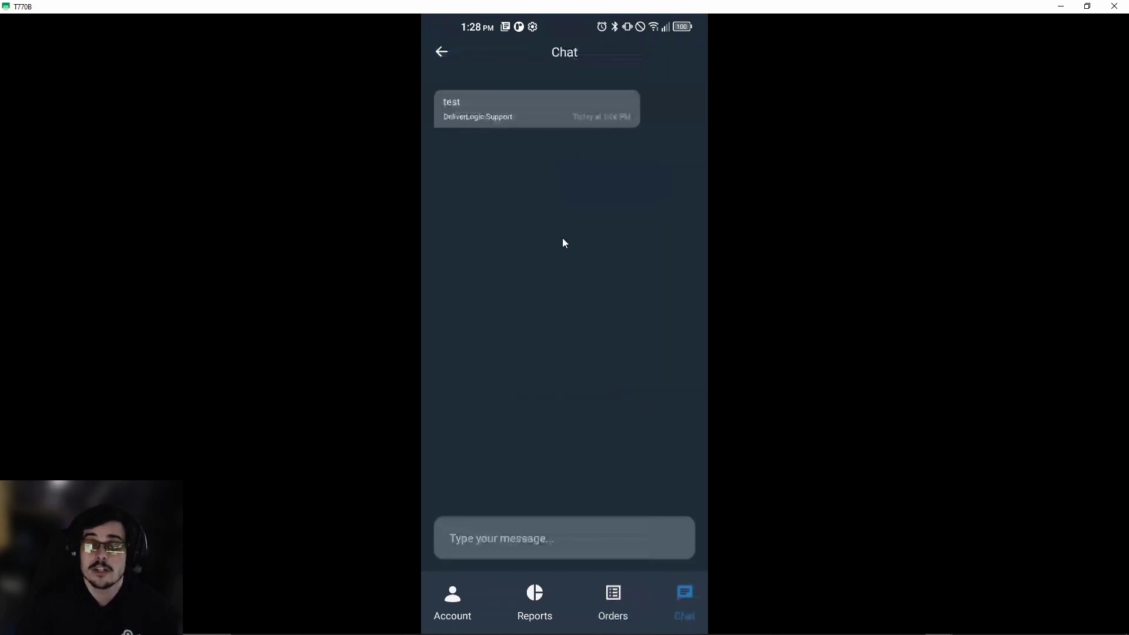